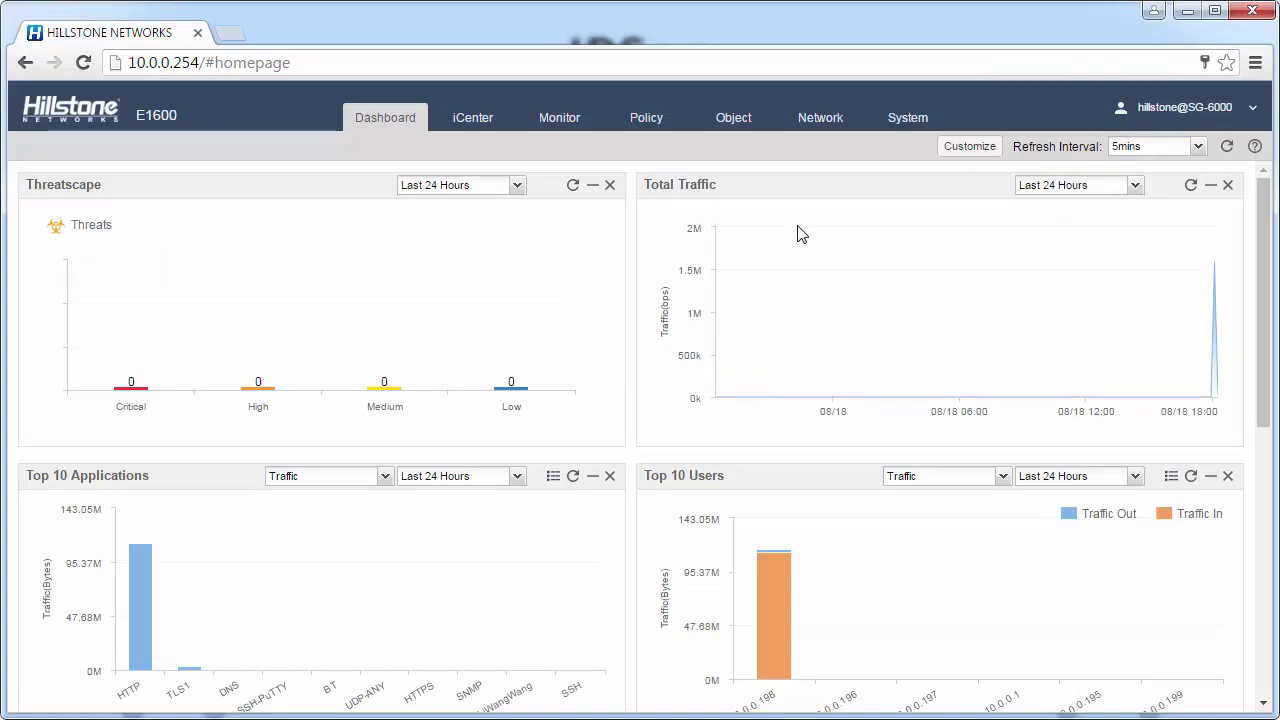
# From Network > IPSec VPN, start a new IKE VPN in the IKE VPN List
pyautogui.click(830, 120)
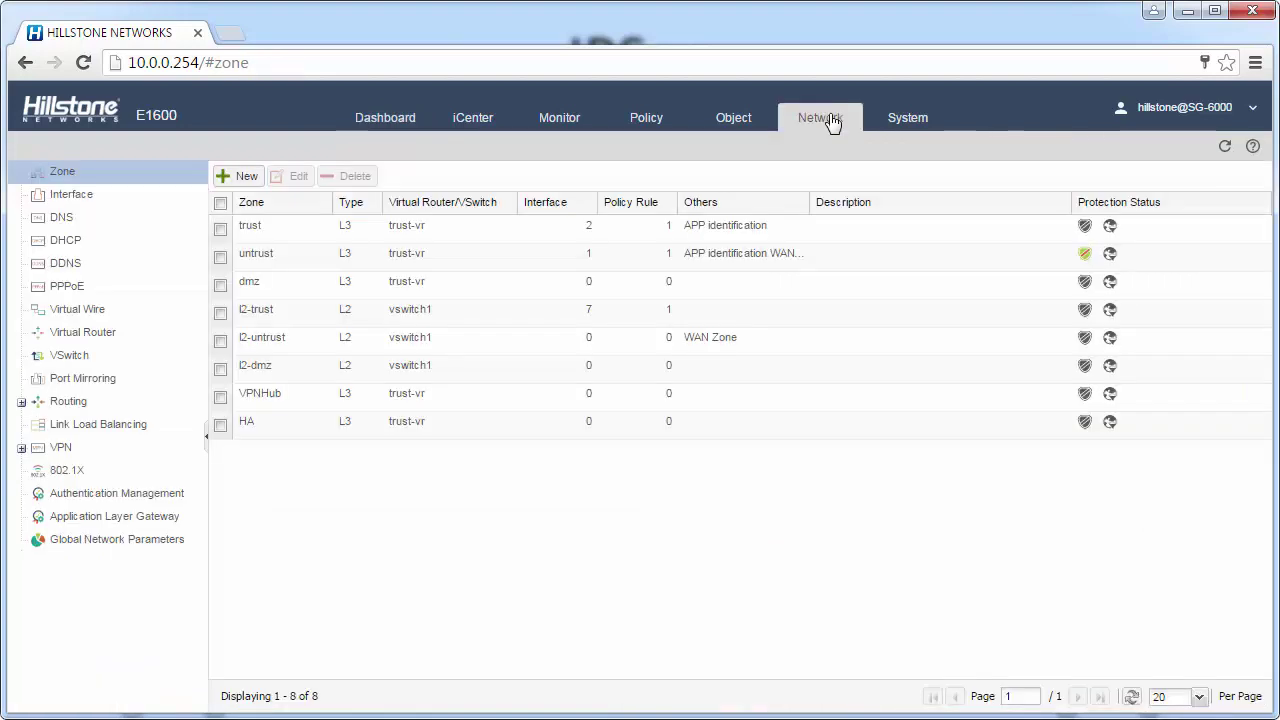
pyautogui.click(57, 450)
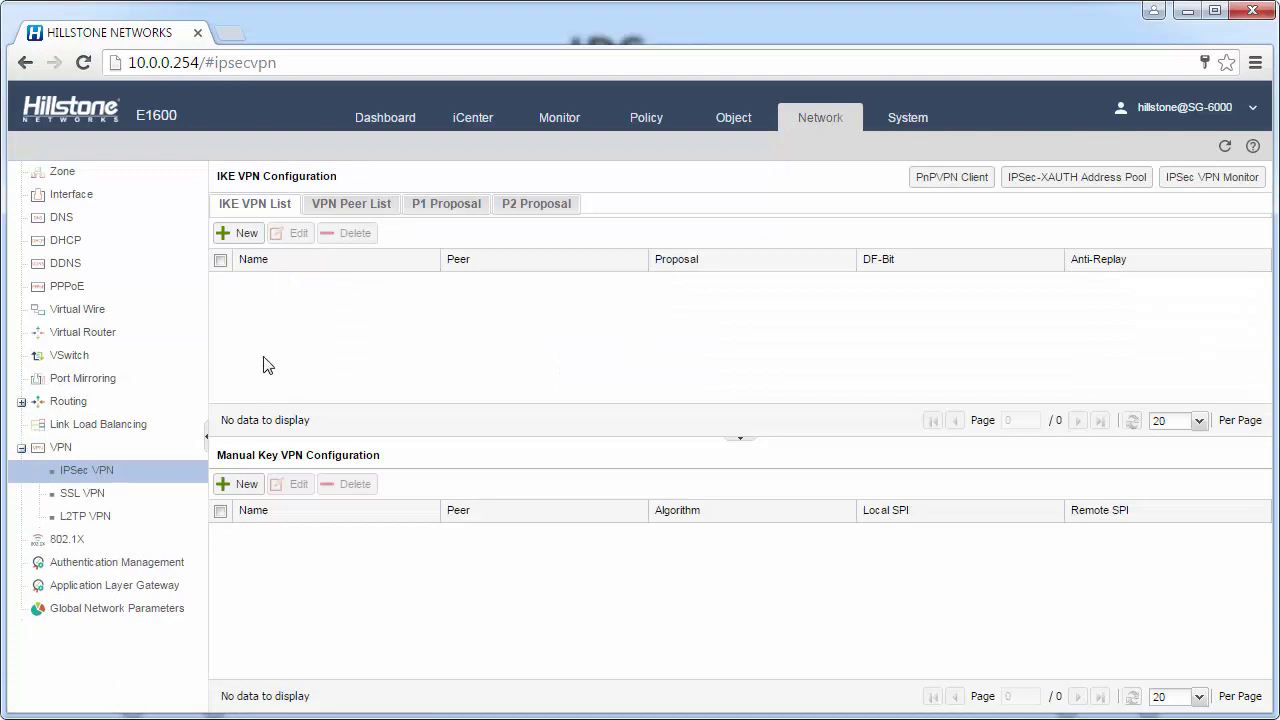
pyautogui.click(246, 247)
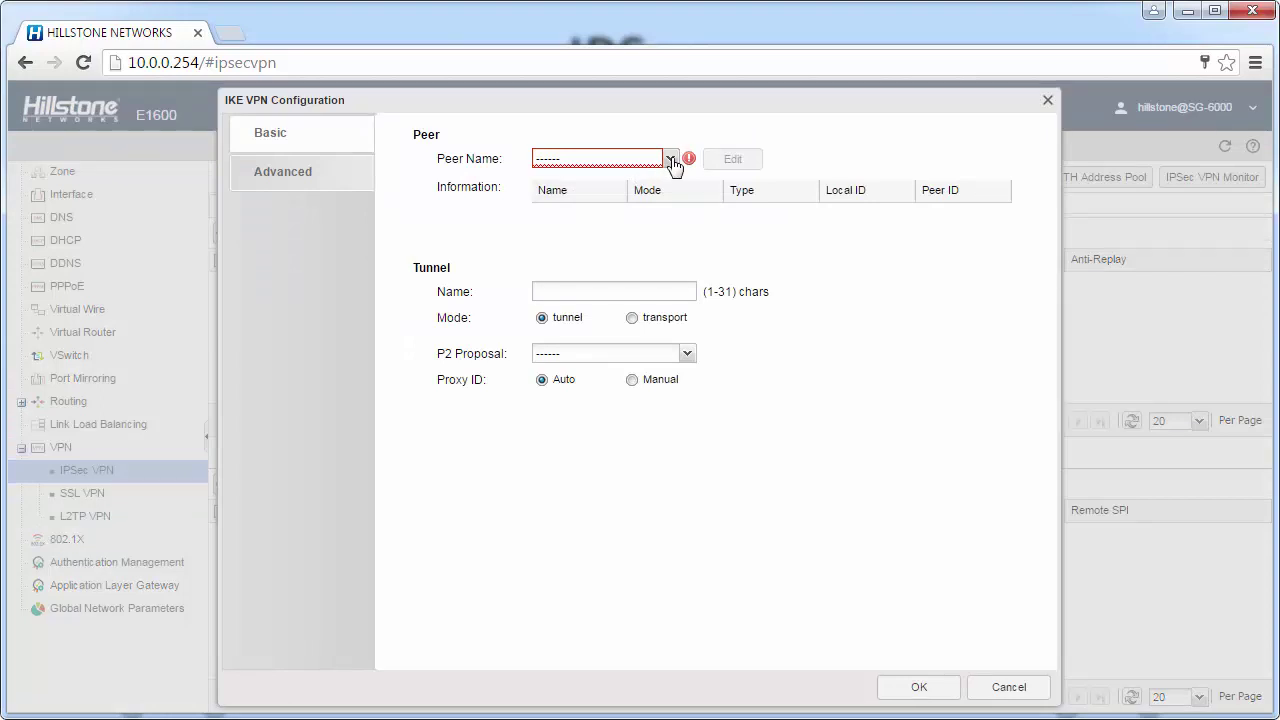
# Create a new peer named fw2 on ethernet0/8 with peer IP 222.92.194.19
pyautogui.click(673, 160)
pyautogui.click(609, 208)
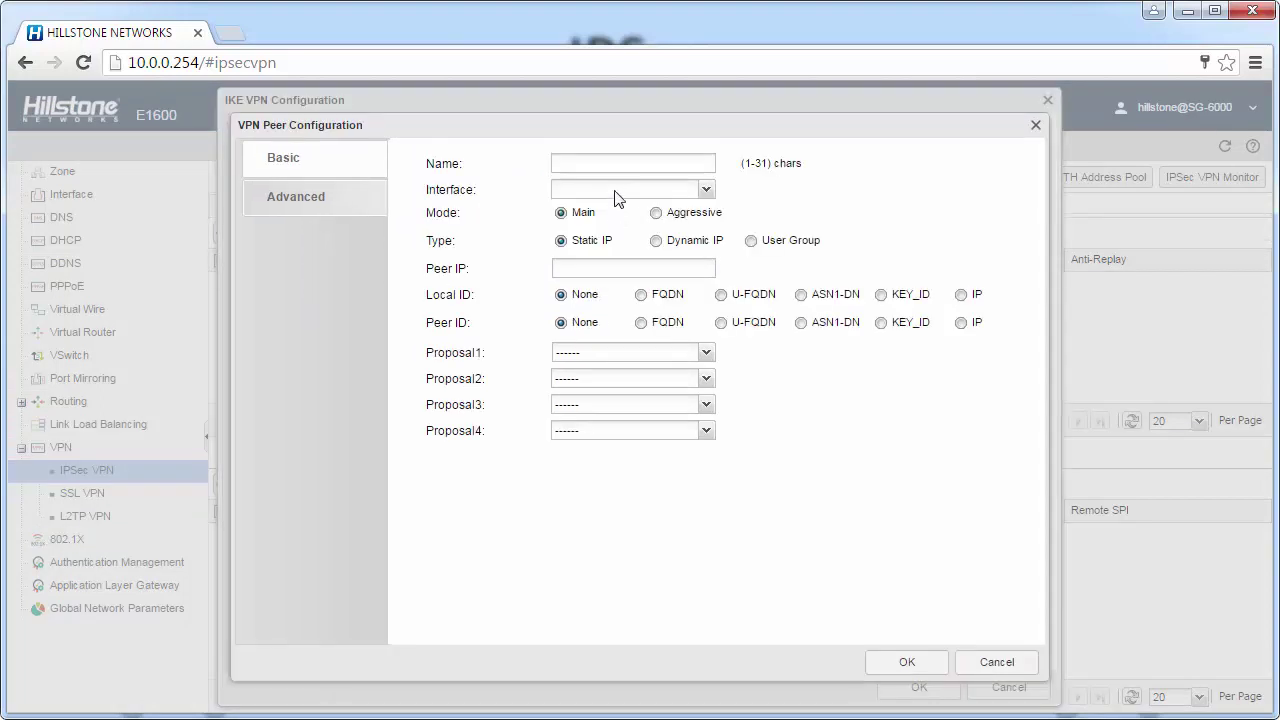
pyautogui.click(615, 162)
pyautogui.write('fw2')
pyautogui.click(602, 189)
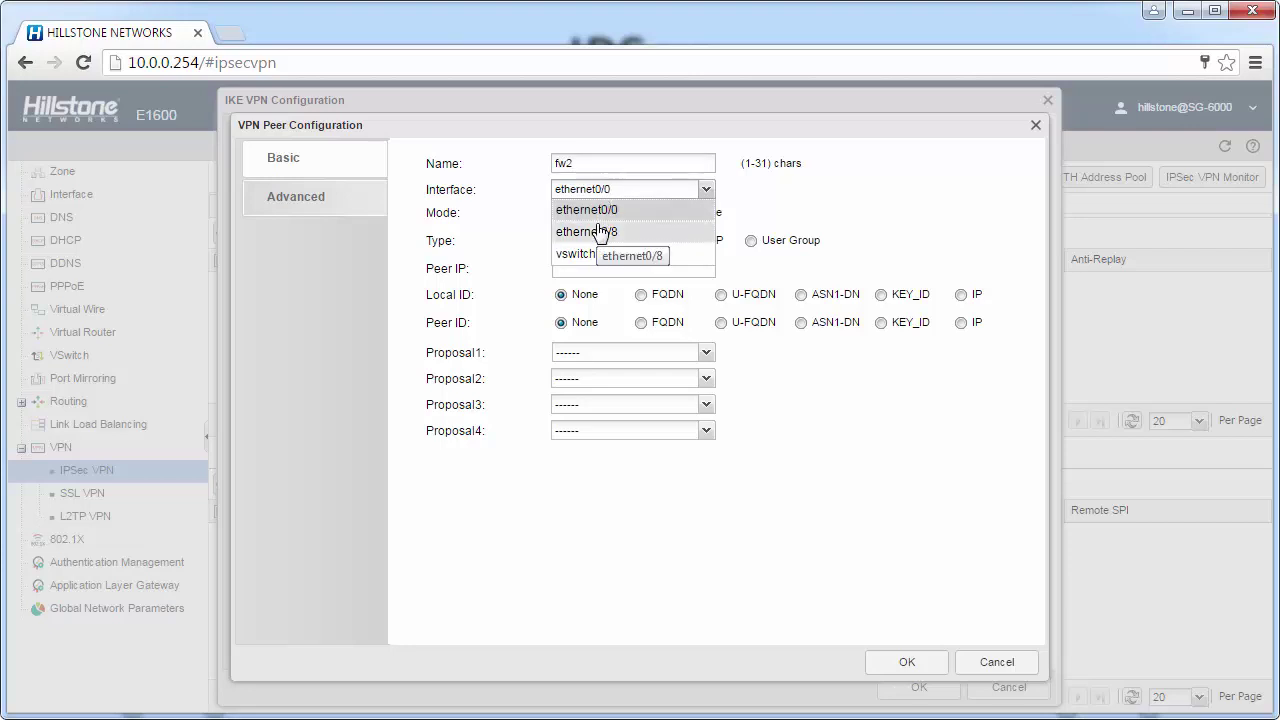
pyautogui.click(600, 231)
pyautogui.click(579, 270)
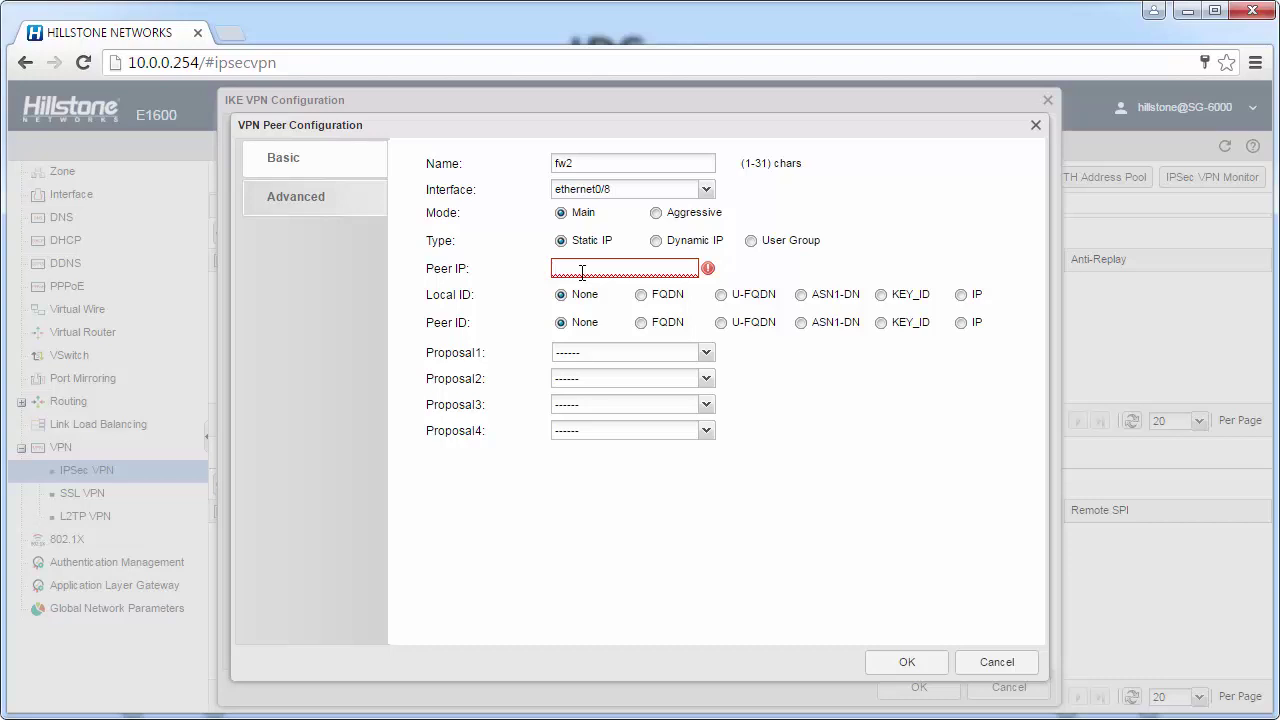
pyautogui.write('222.32.194.19')
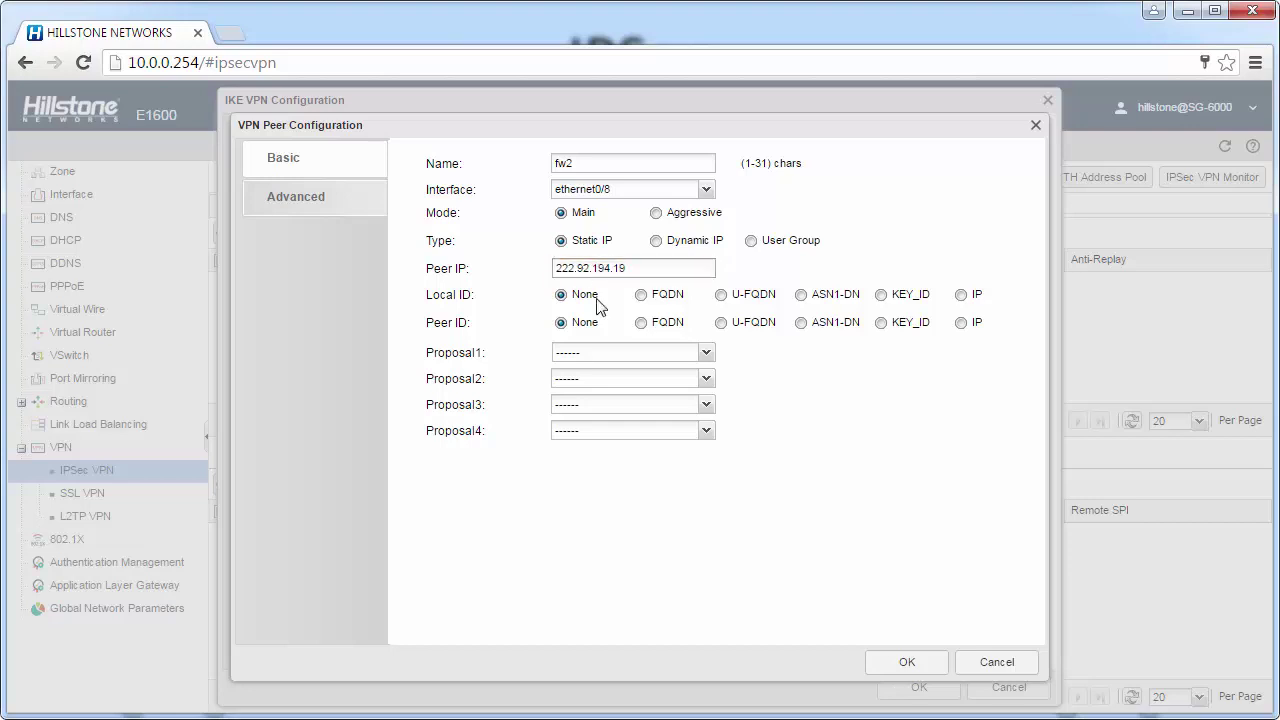
# Give peer fw2 proposal psk-md5-des-g2 and enter the pre-shared key
pyautogui.click(625, 353)
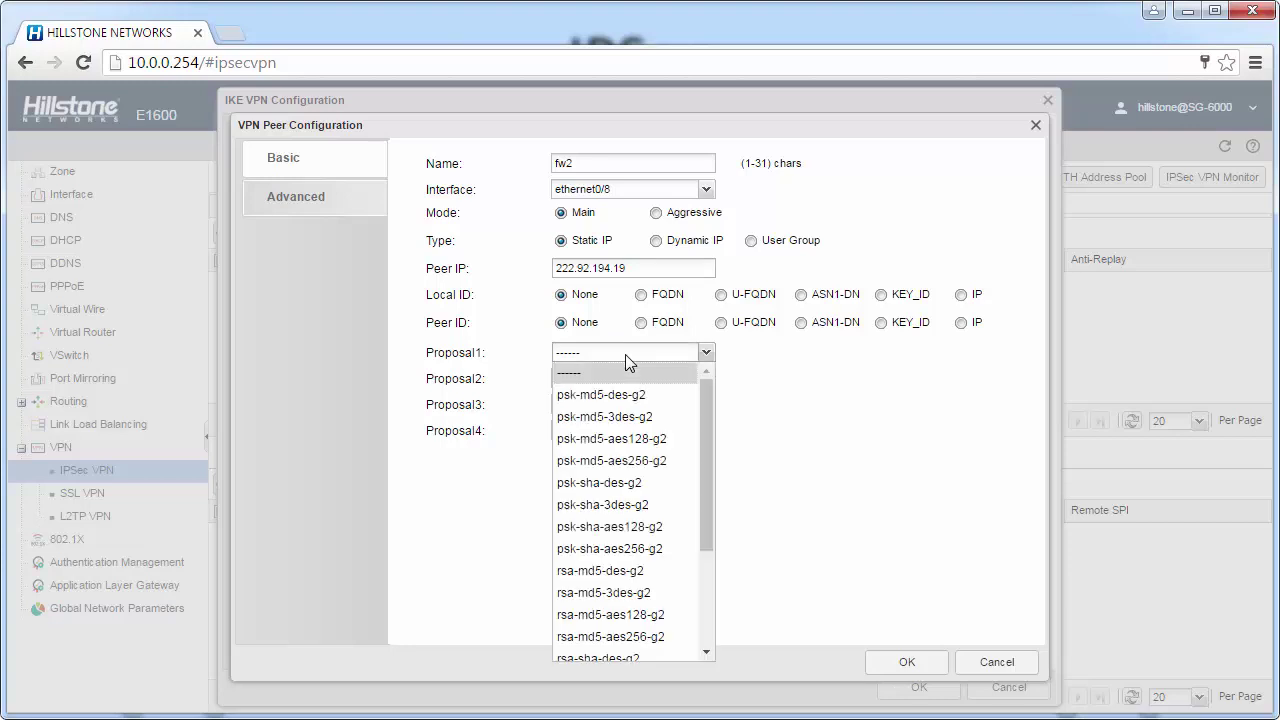
pyautogui.click(686, 395)
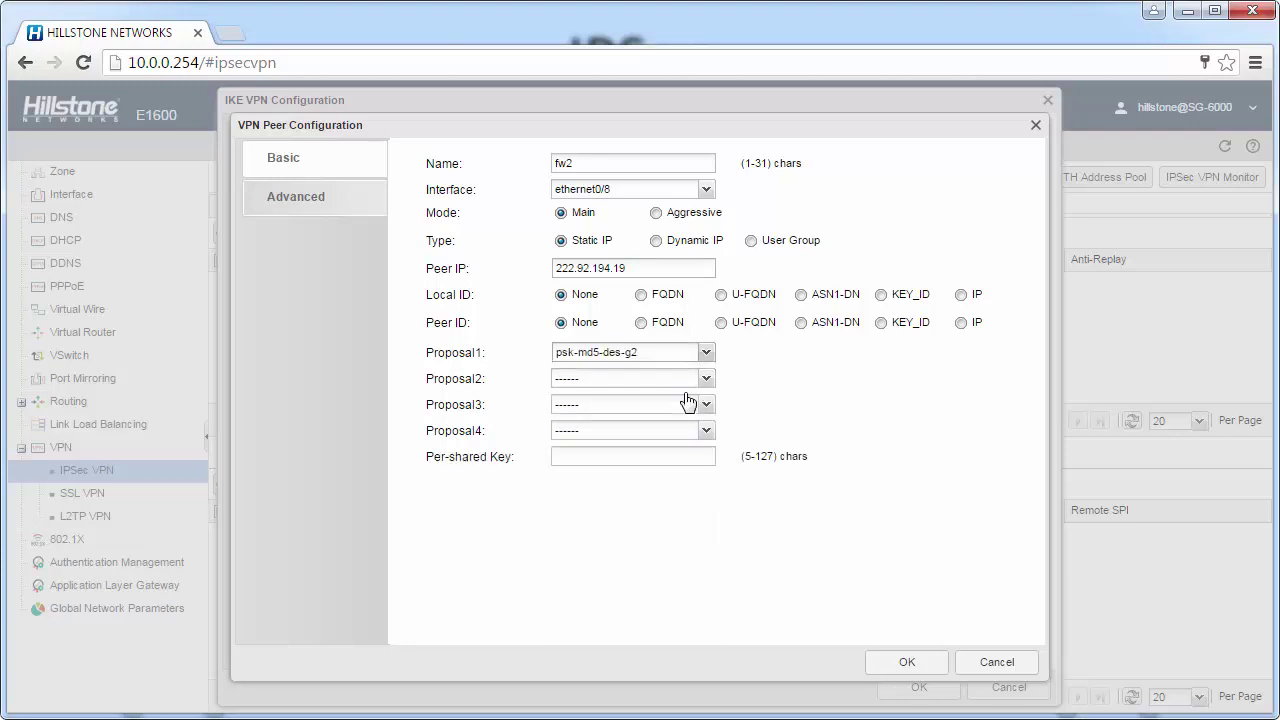
pyautogui.click(631, 451)
pyautogui.write('hillstone')
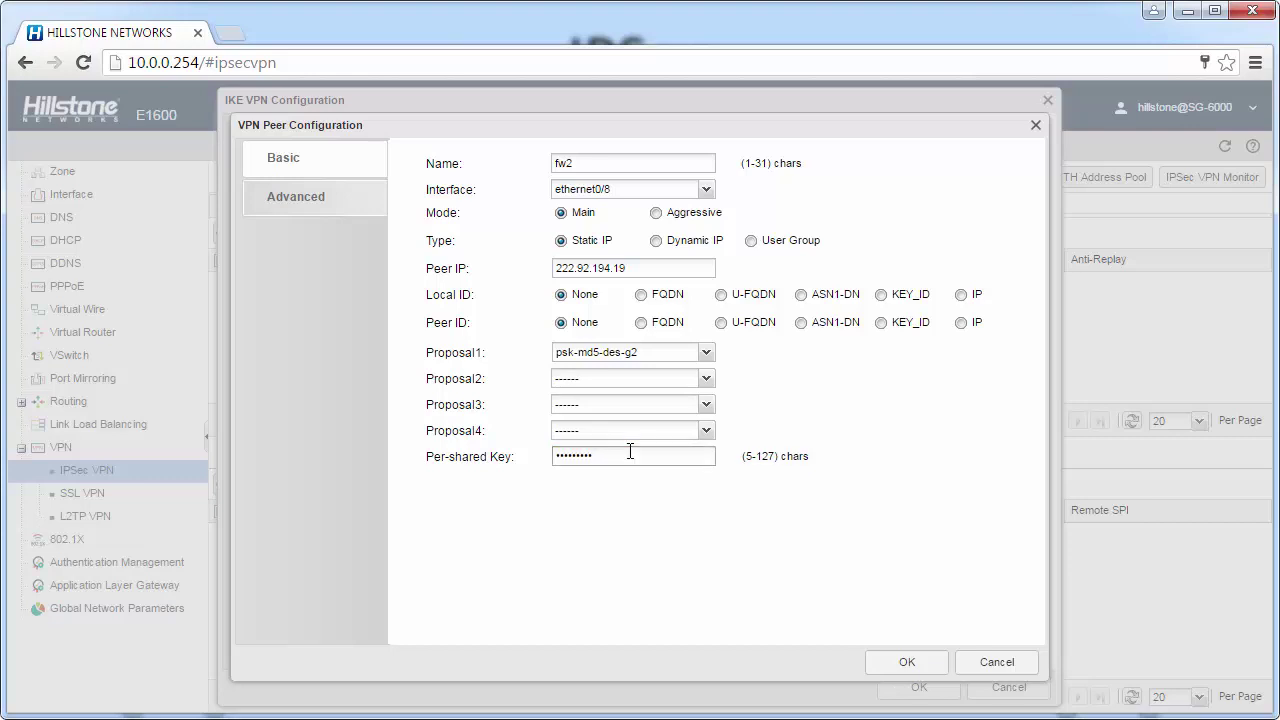
# Save peer fw2, then create tunnel to-fw2 with esp-md5-des-g2 and auto connect enabled
pyautogui.click(903, 665)
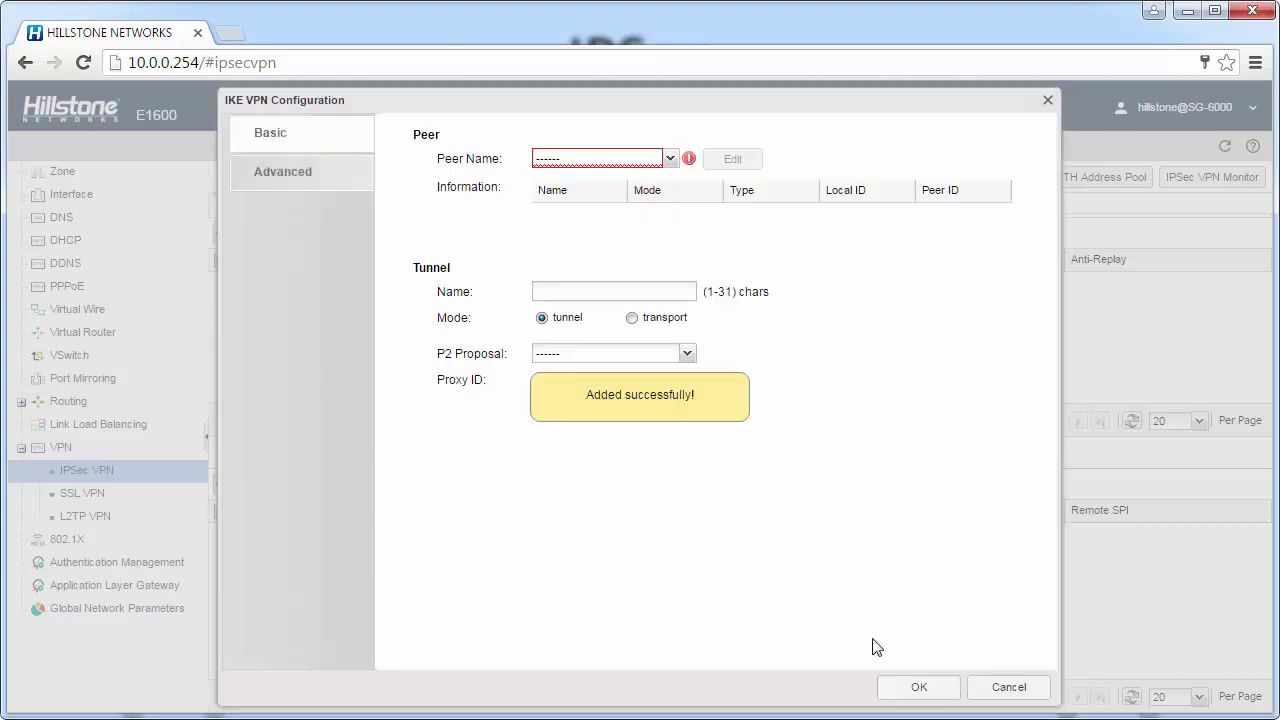
pyautogui.click(609, 297)
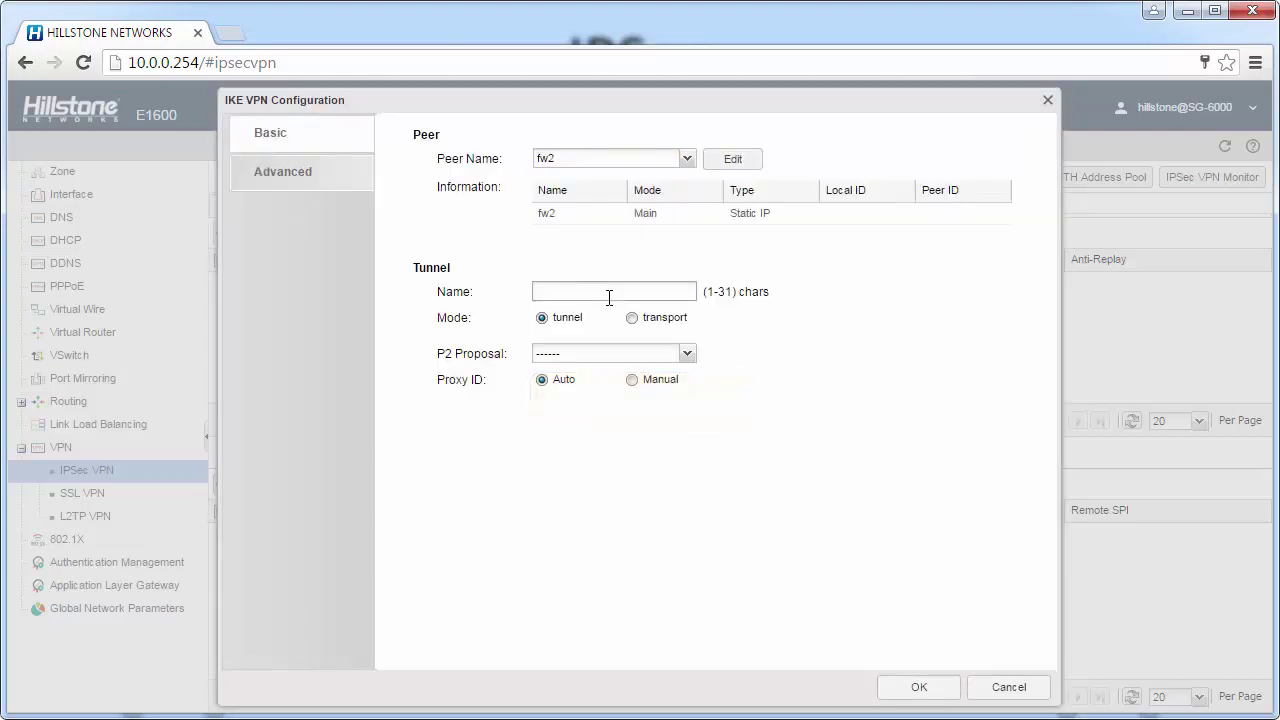
pyautogui.write('to-fw2')
pyautogui.click(592, 356)
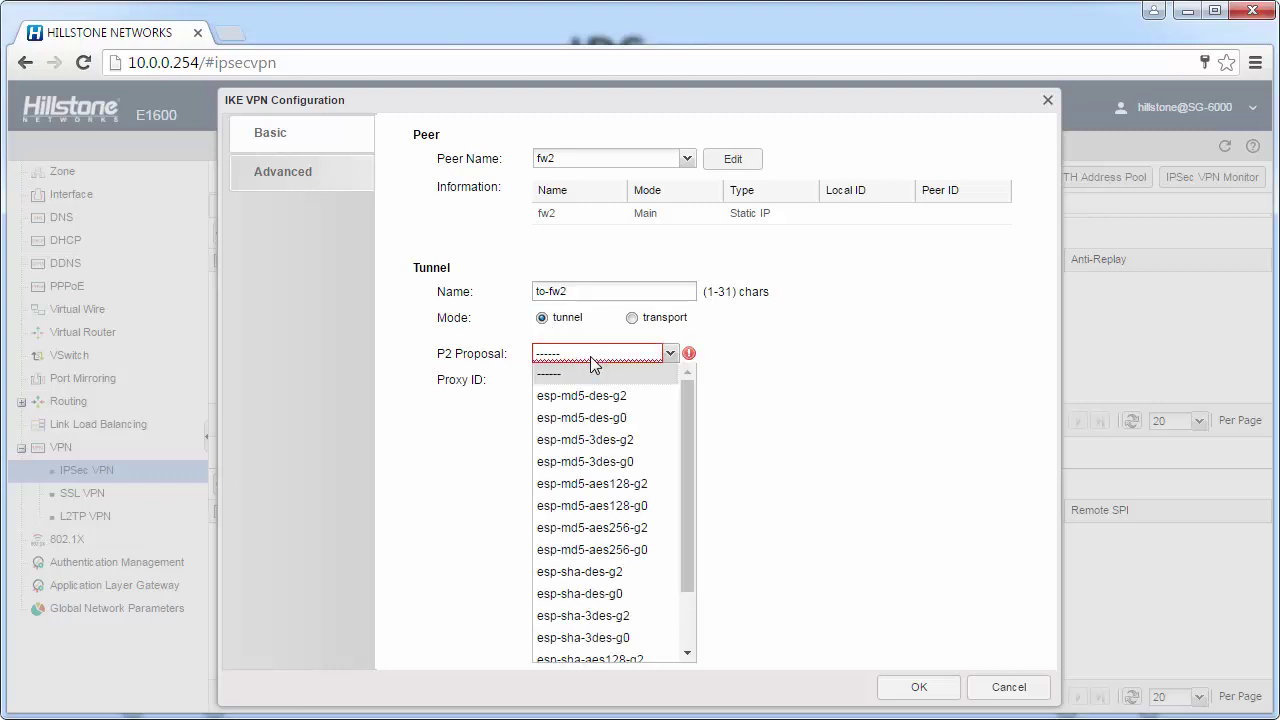
pyautogui.click(593, 397)
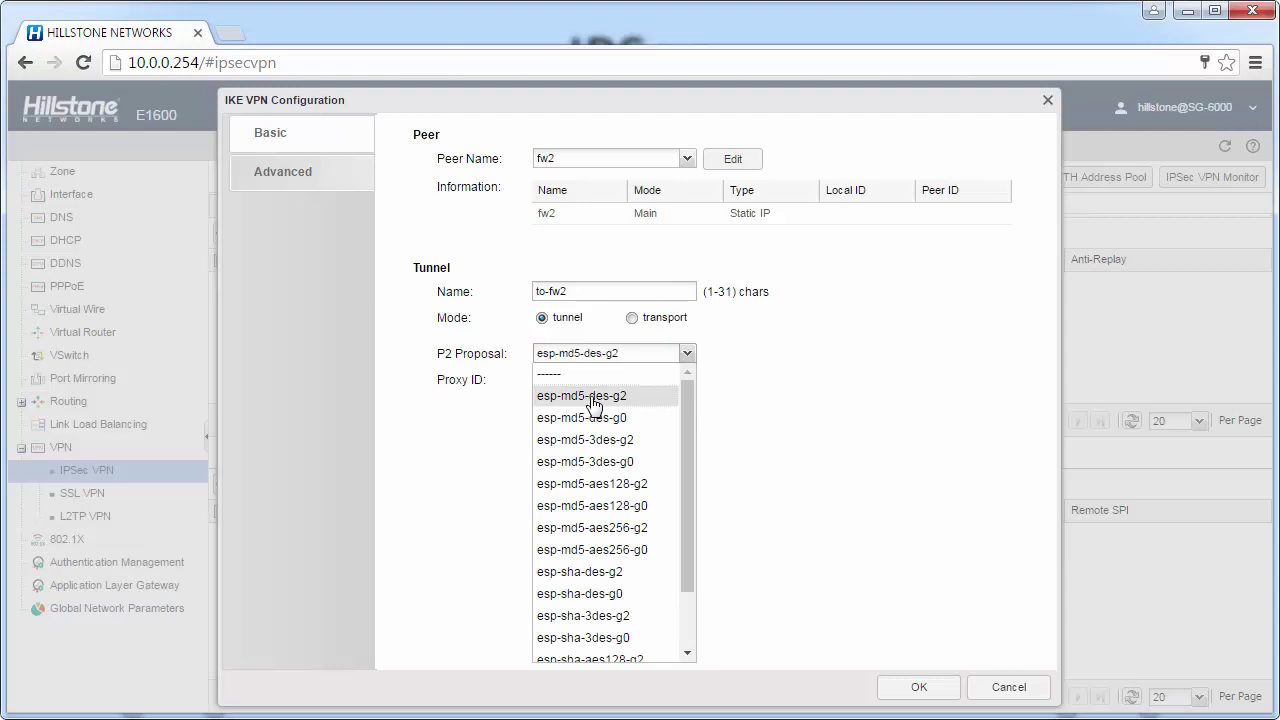
pyautogui.click(335, 200)
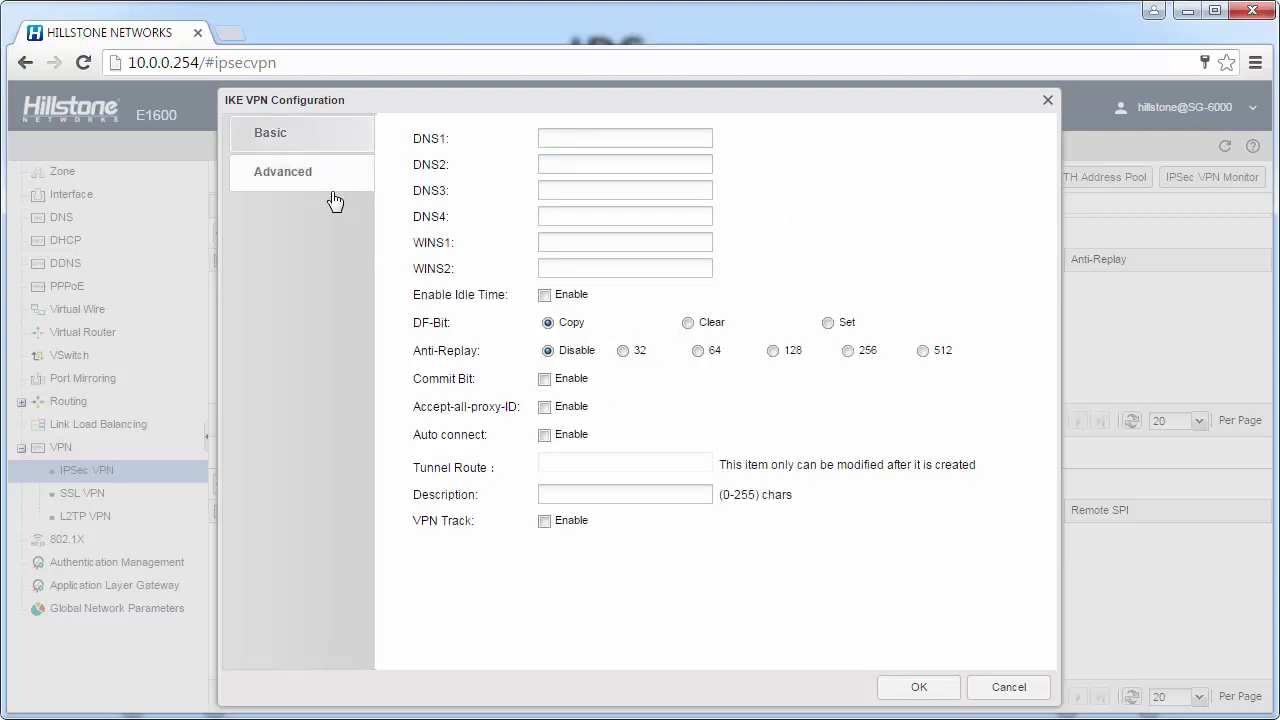
pyautogui.click(545, 436)
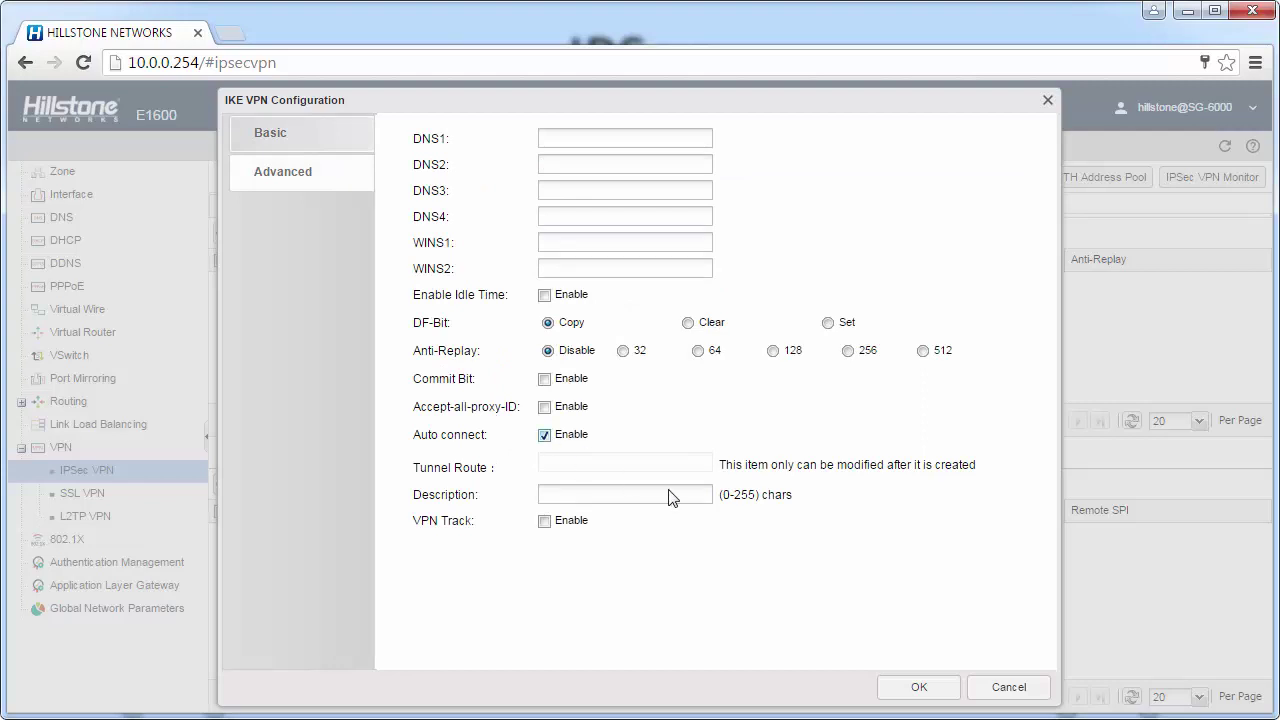
pyautogui.click(926, 690)
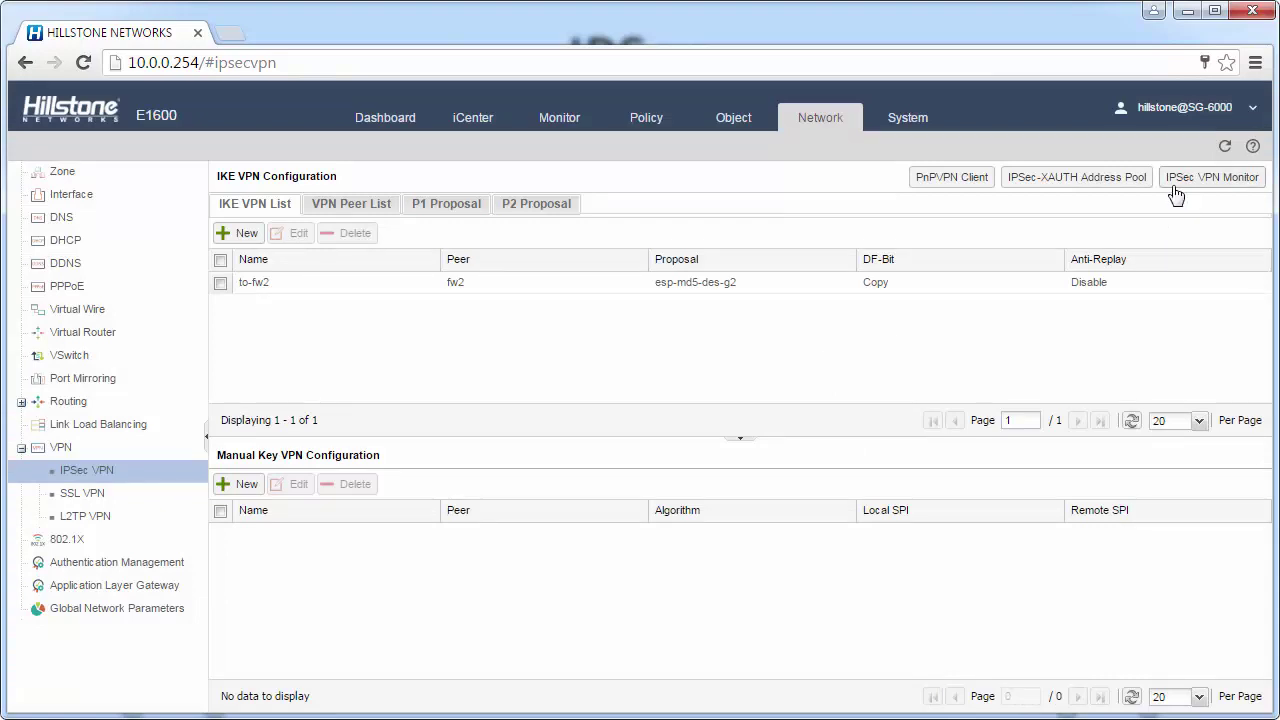
# In the IPSec VPN Monitor, refresh the IPSec SA list and confirm both to-fw2 SAs are Active
pyautogui.click(1245, 187)
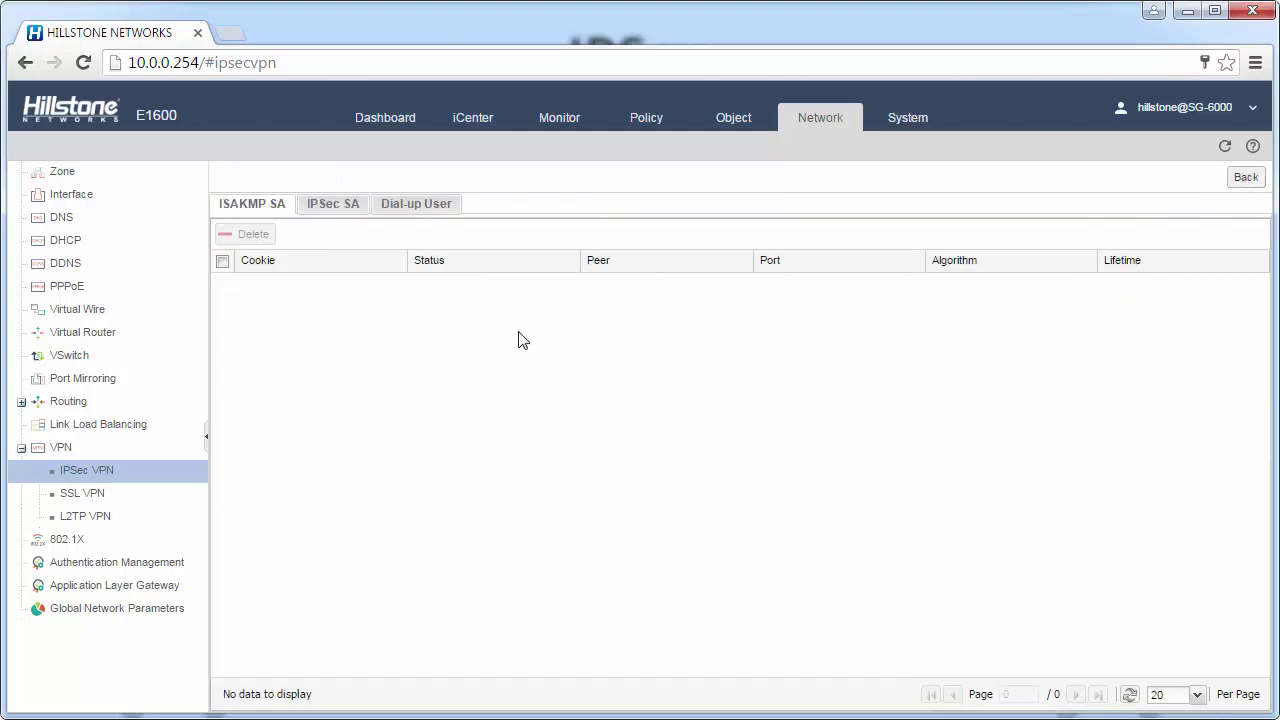
pyautogui.click(310, 210)
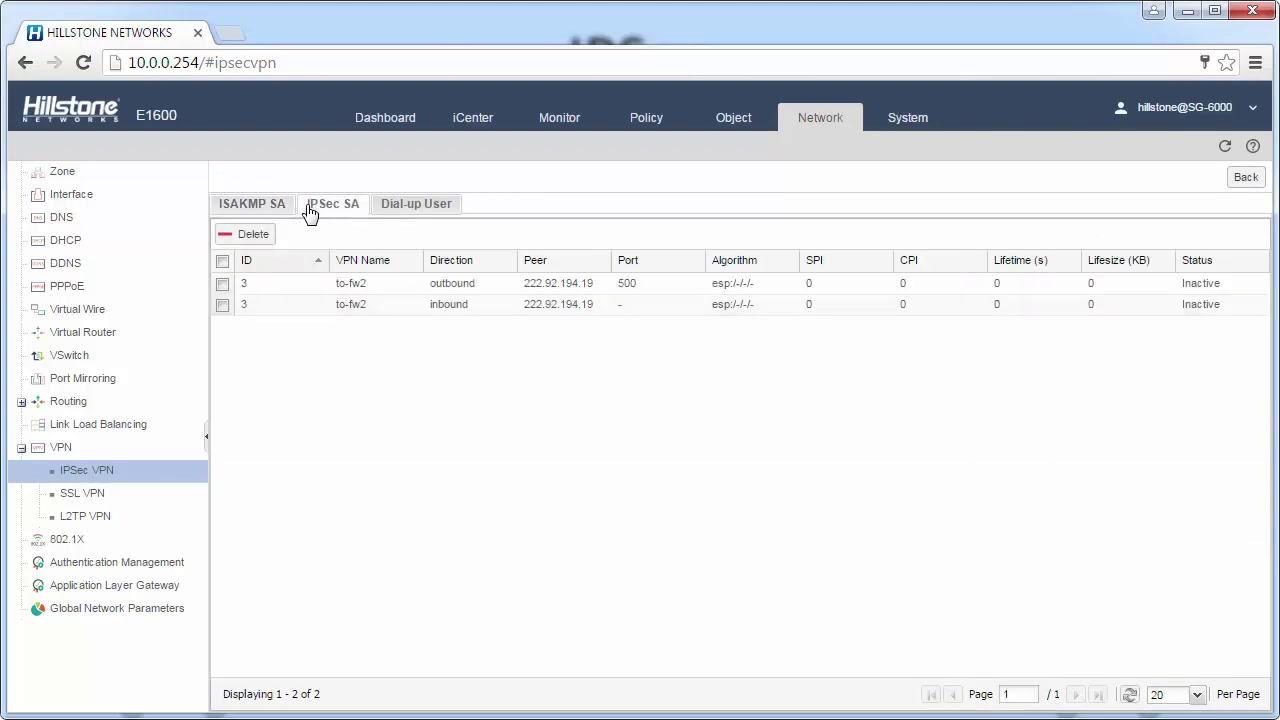
pyautogui.click(1200, 310)
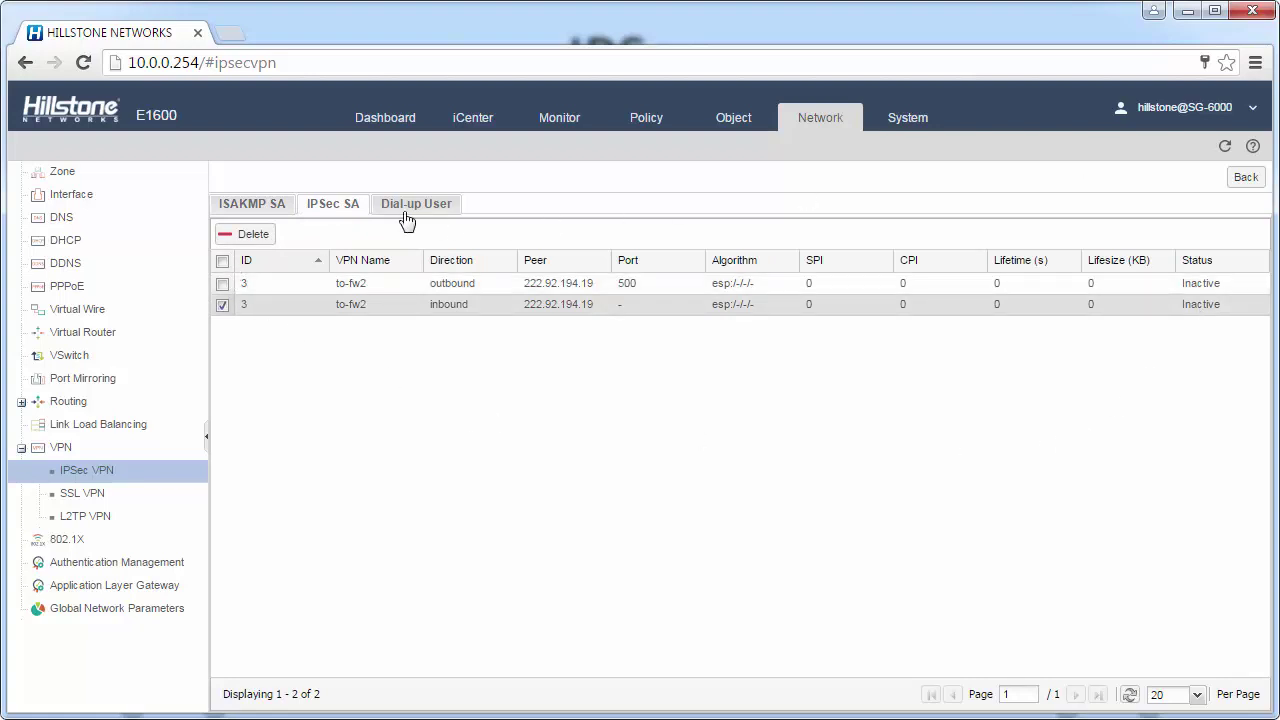
pyautogui.click(275, 207)
pyautogui.click(317, 212)
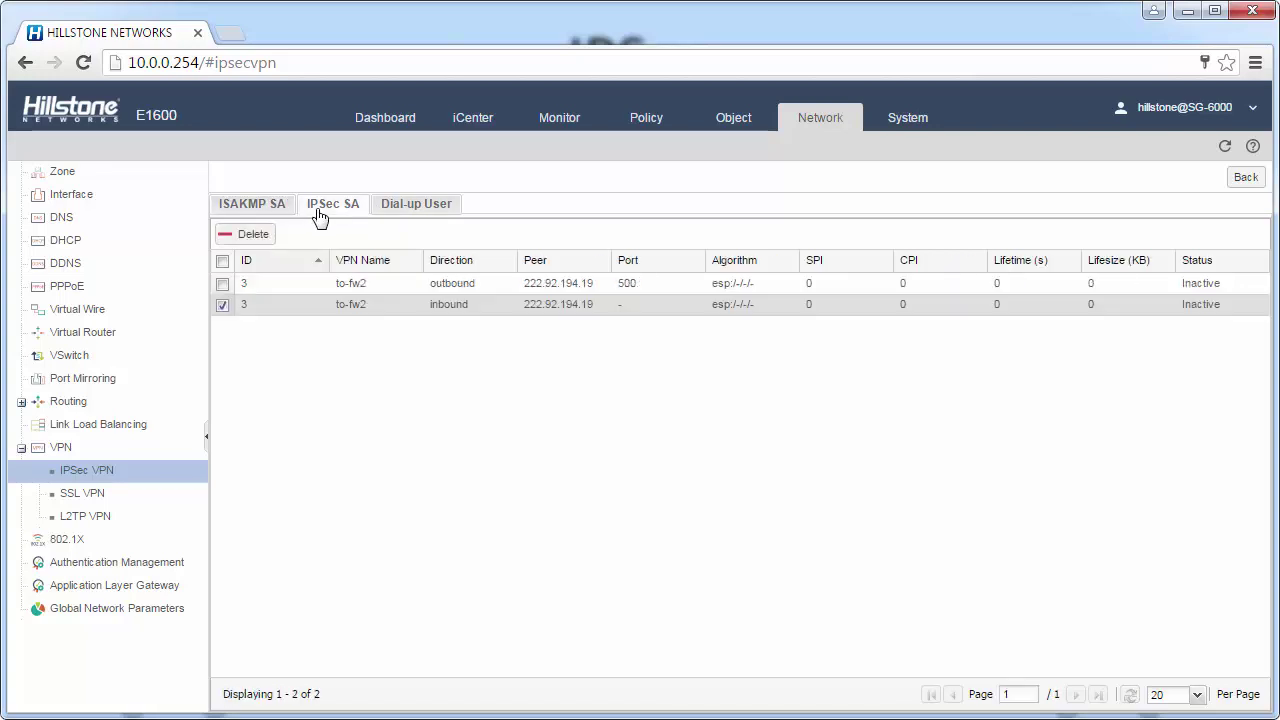
pyautogui.click(593, 289)
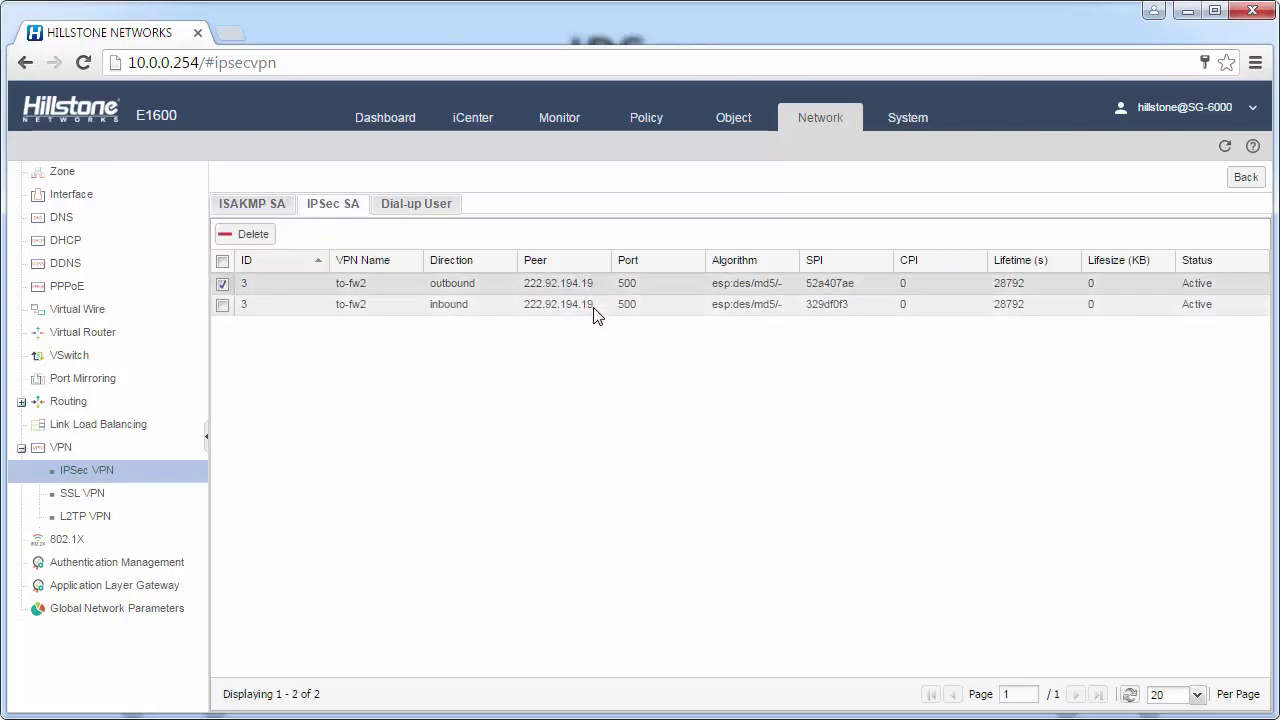
pyautogui.click(595, 305)
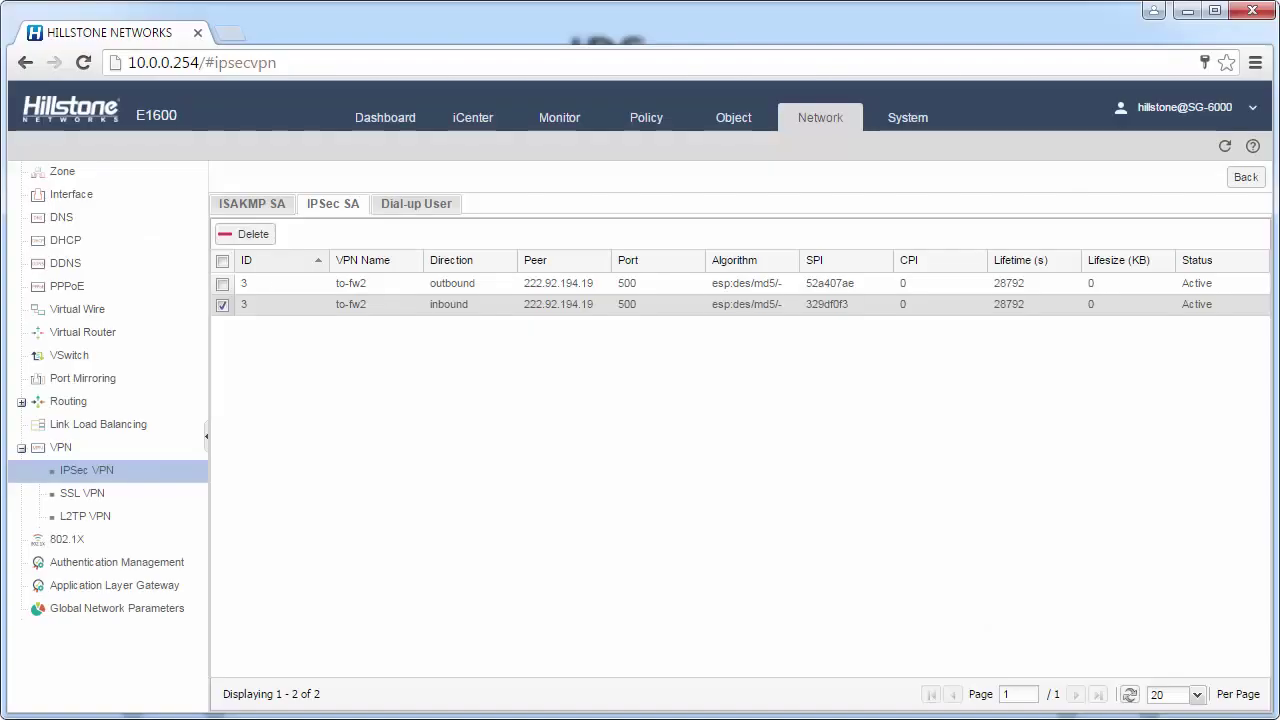
# Create new tunnel interface tunnel1 in the VPNHub zone
pyautogui.click(134, 197)
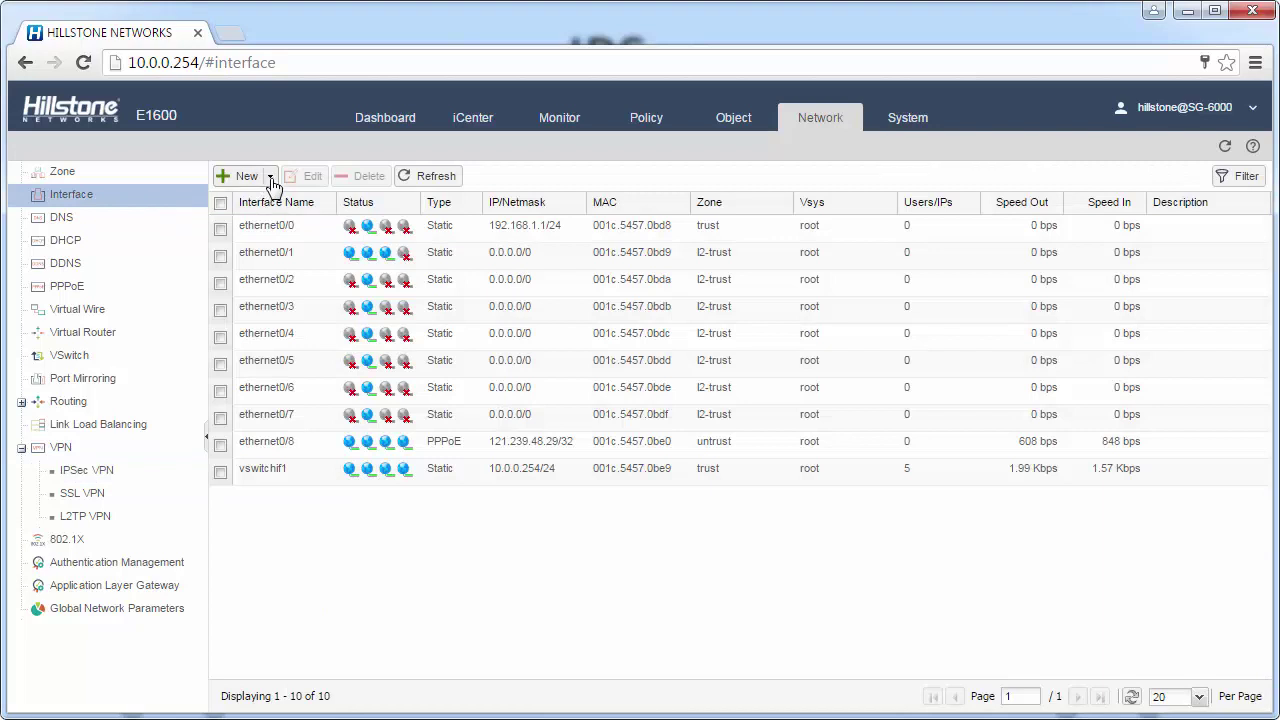
pyautogui.click(270, 180)
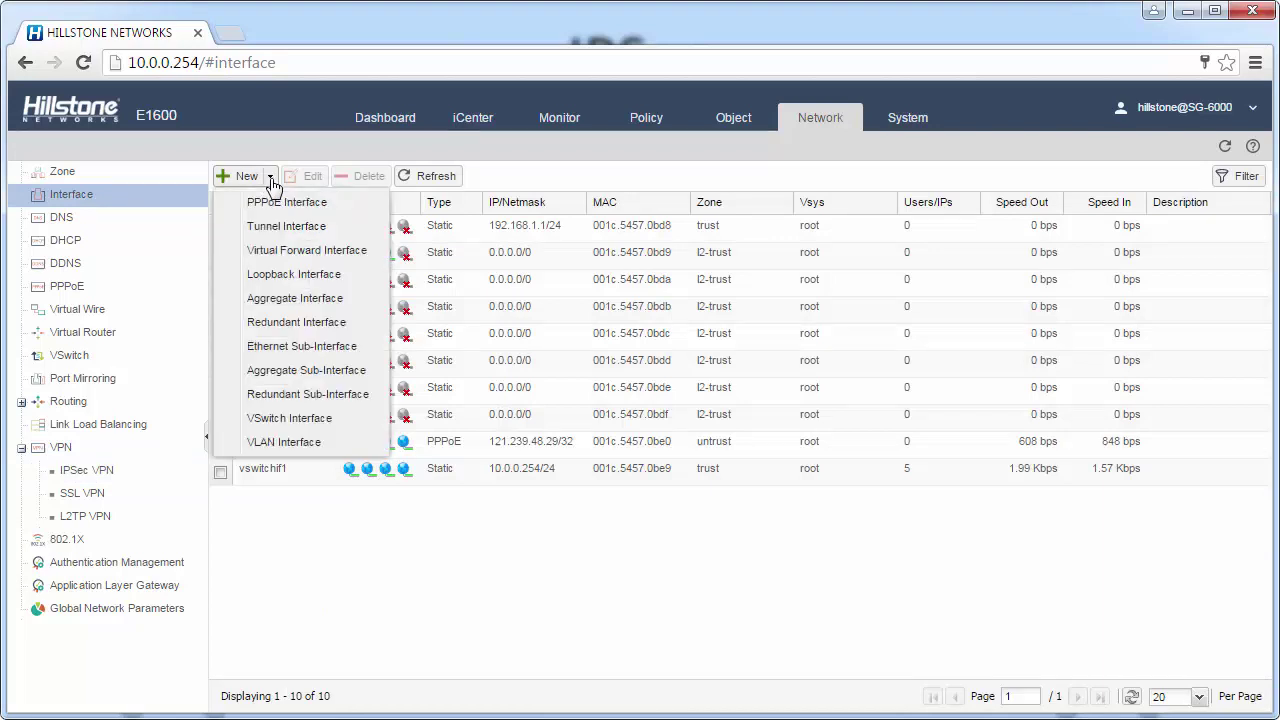
pyautogui.click(297, 228)
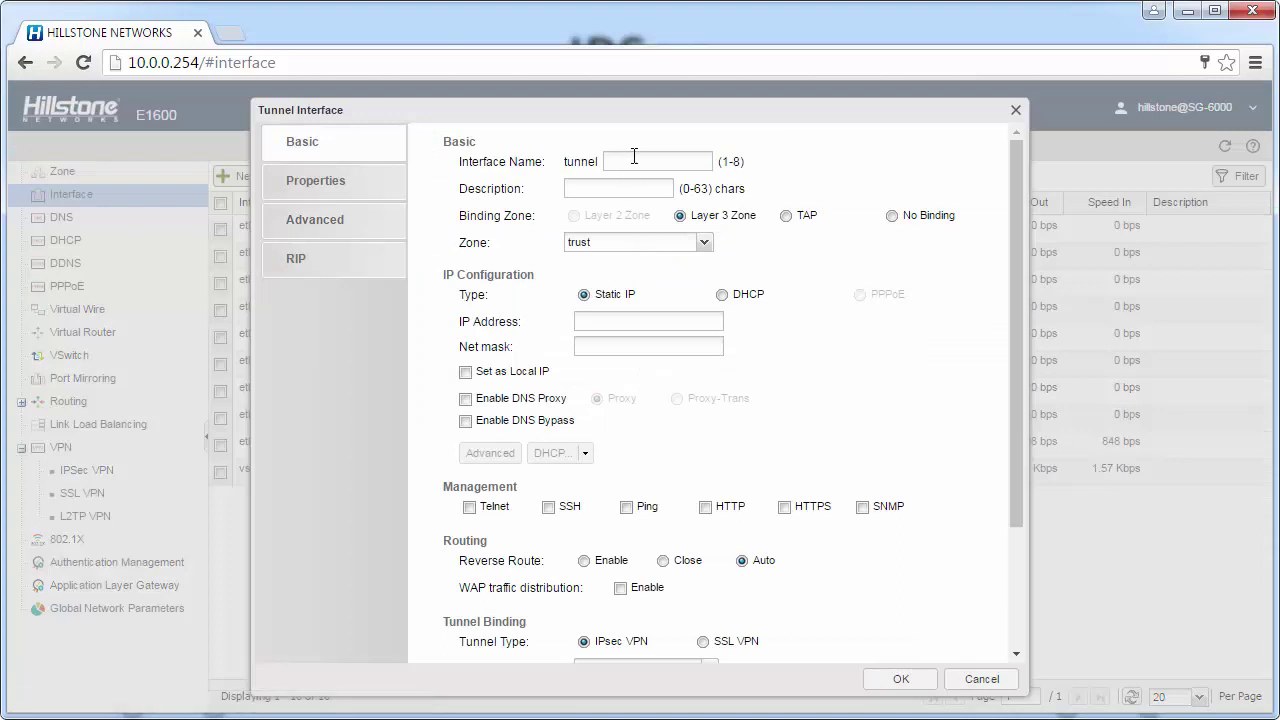
pyautogui.click(634, 156)
pyautogui.write('1')
pyautogui.click(704, 244)
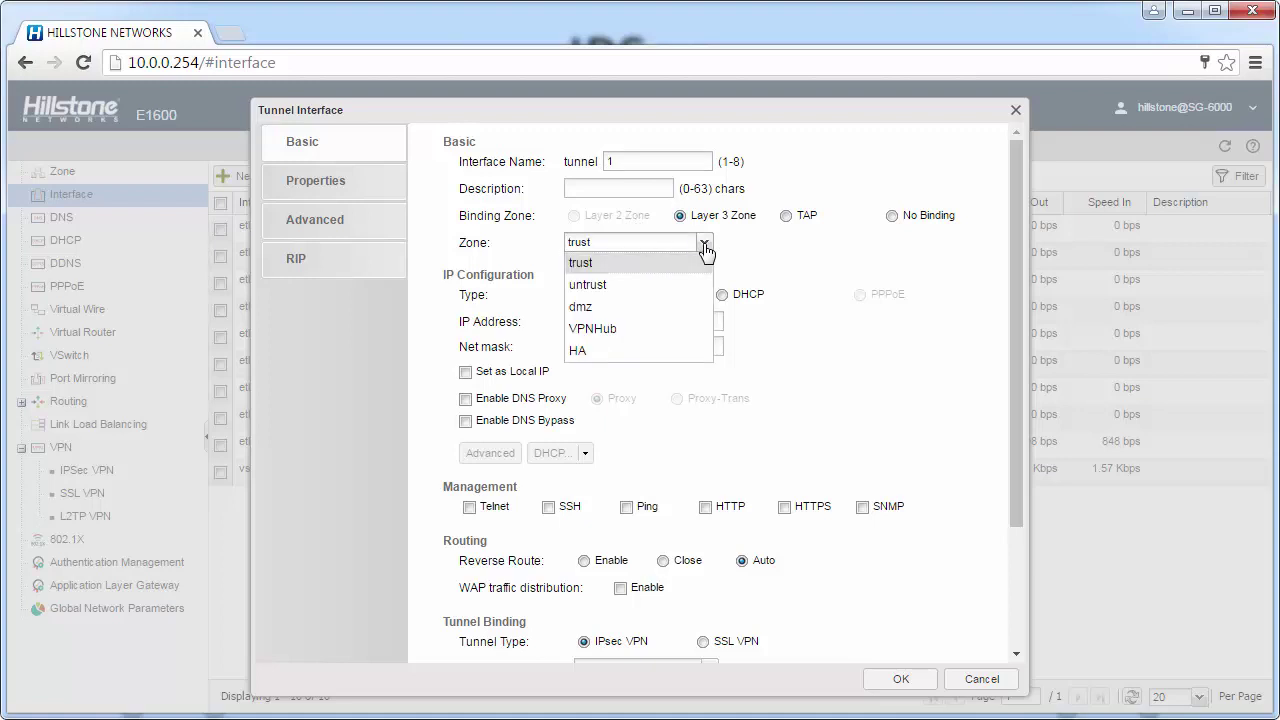
pyautogui.click(617, 327)
pyautogui.click(613, 323)
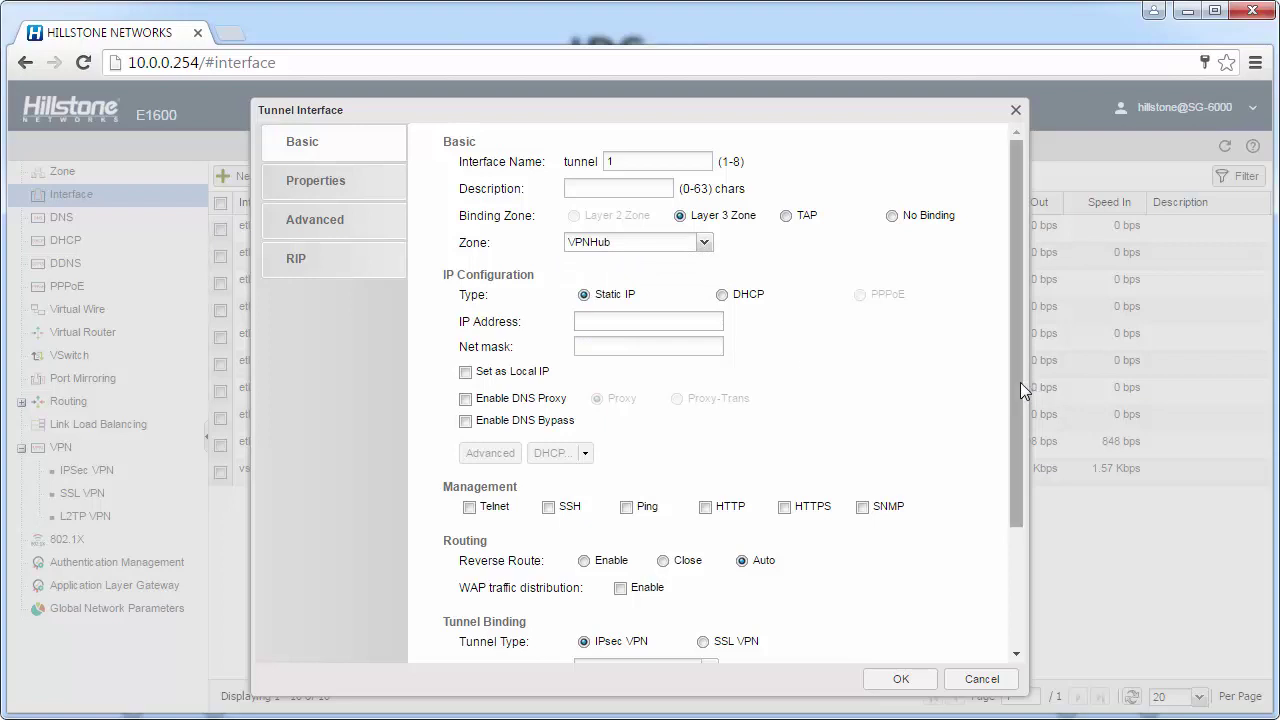
# Bind tunnel1 to the to-fw2 VPN and save the interface
pyautogui.moveTo(1020, 382); pyautogui.dragTo(1021, 492)
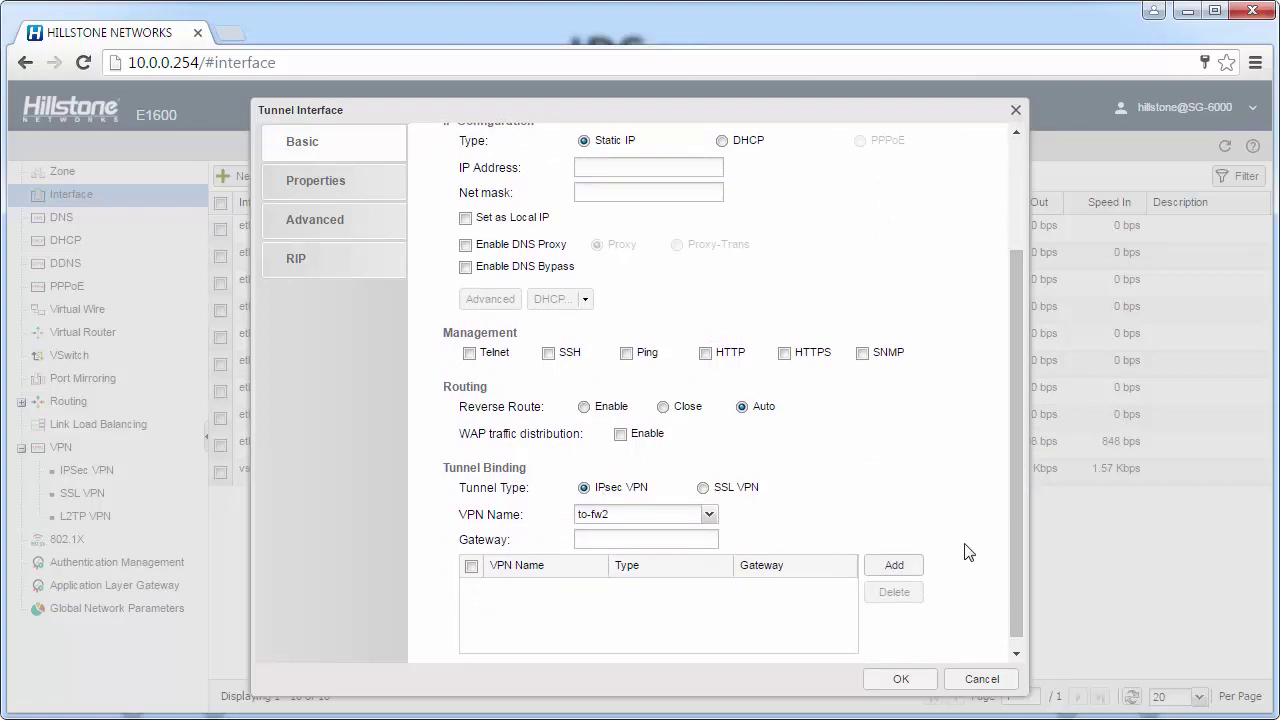
pyautogui.scroll(-1, 1014, 571)
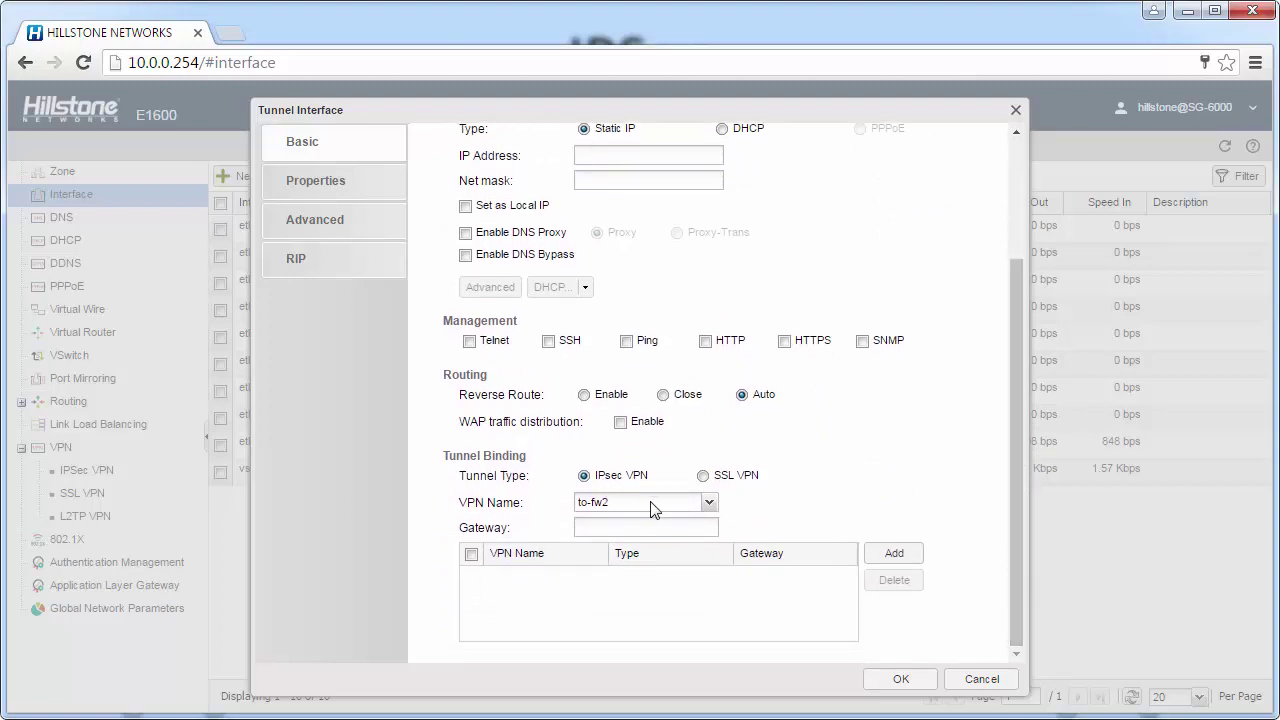
pyautogui.click(652, 508)
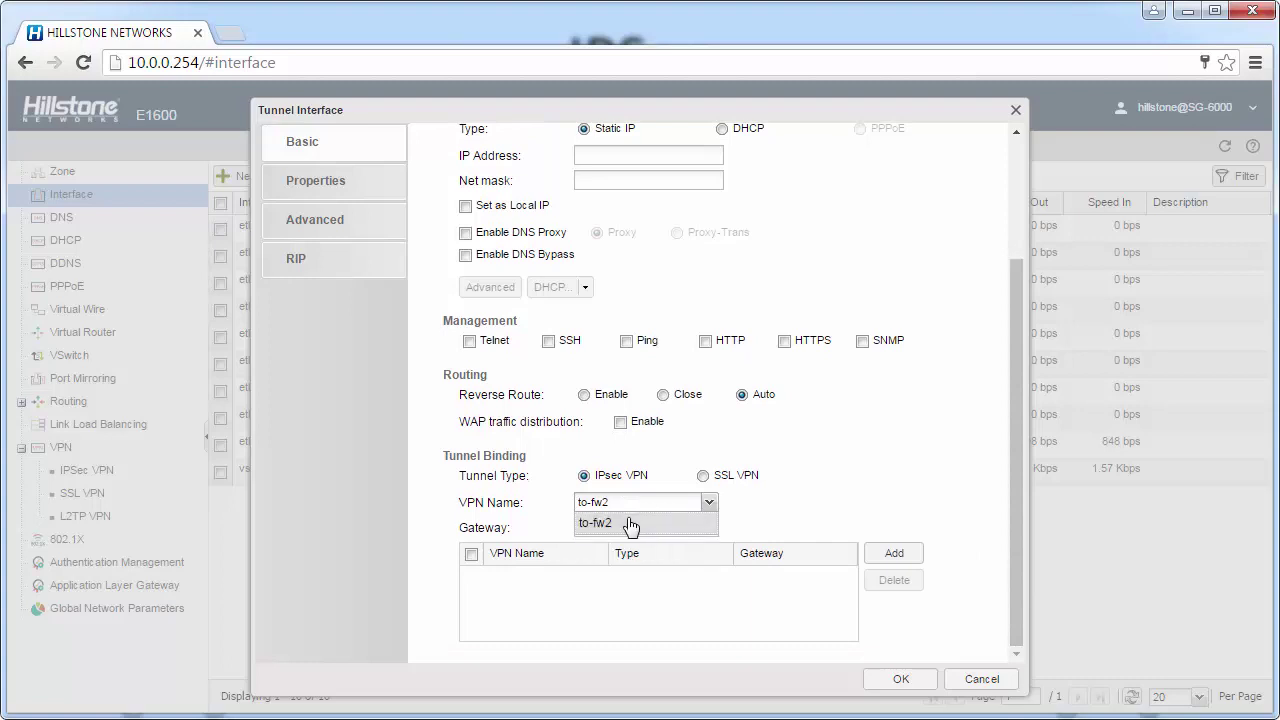
pyautogui.click(626, 522)
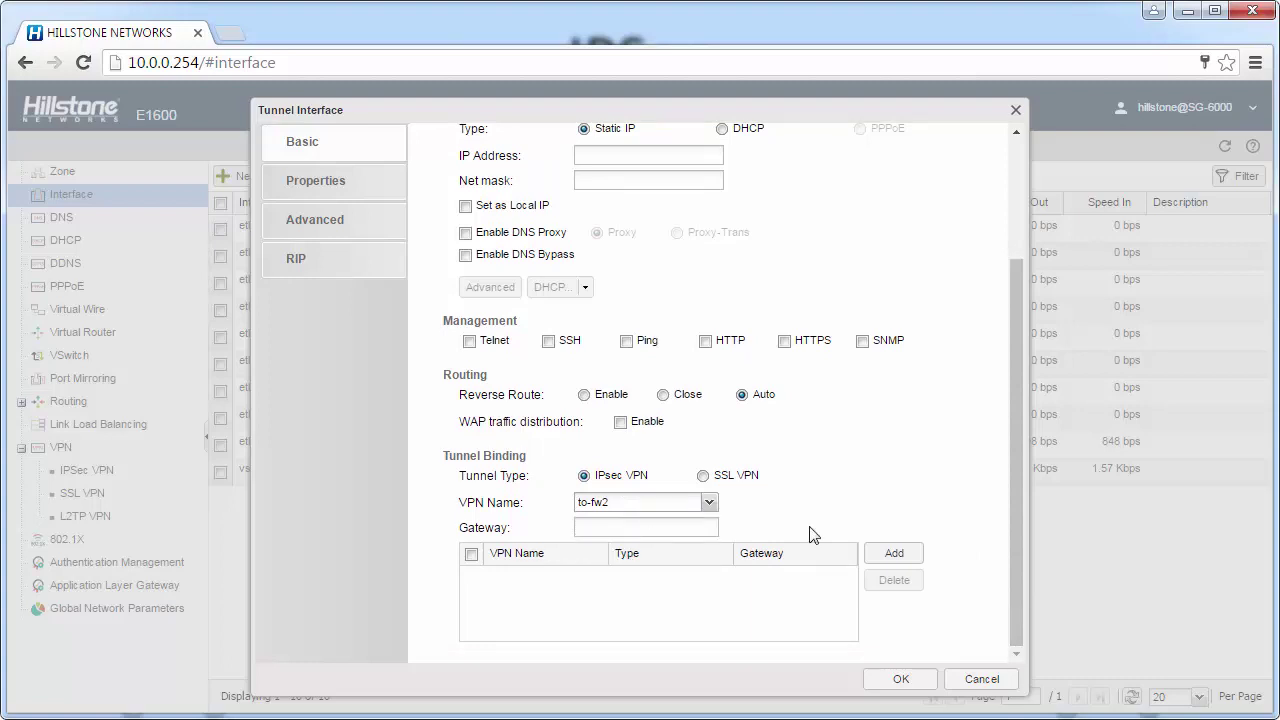
pyautogui.click(893, 555)
pyautogui.click(910, 682)
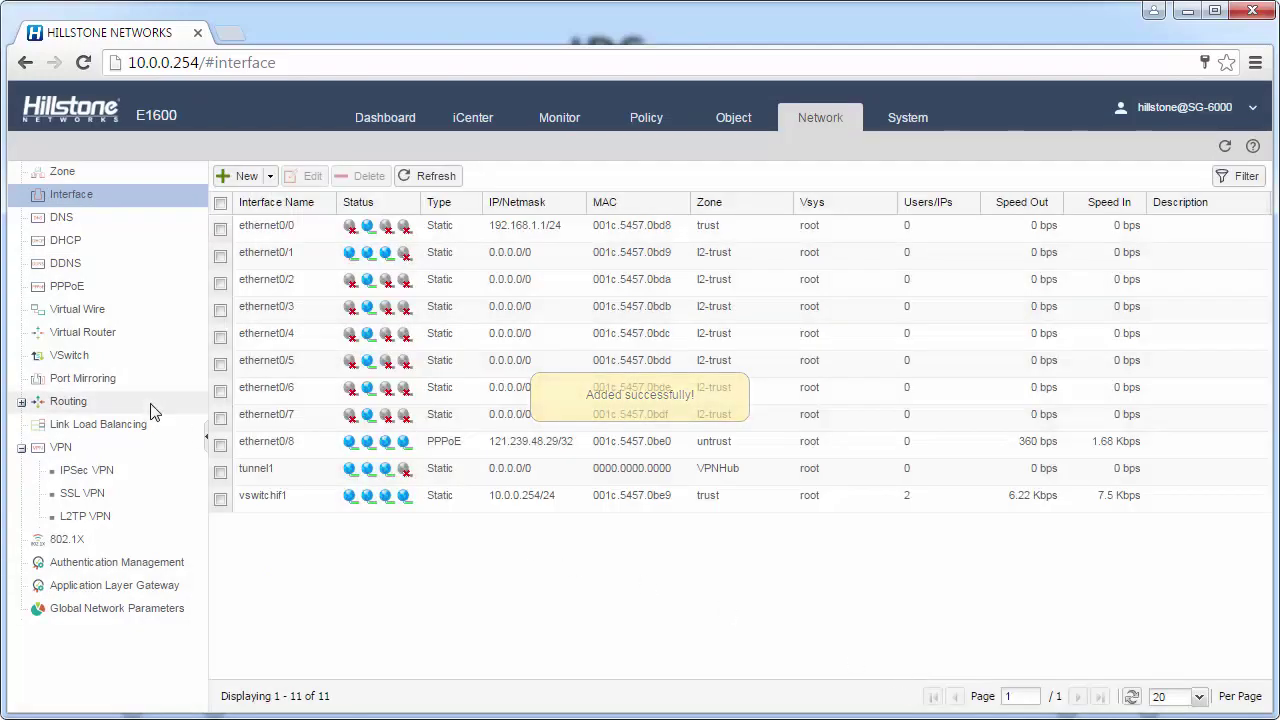
# Add destination route 192.168.20.0/24 with next-hop interface tunnel1
pyautogui.click(92, 402)
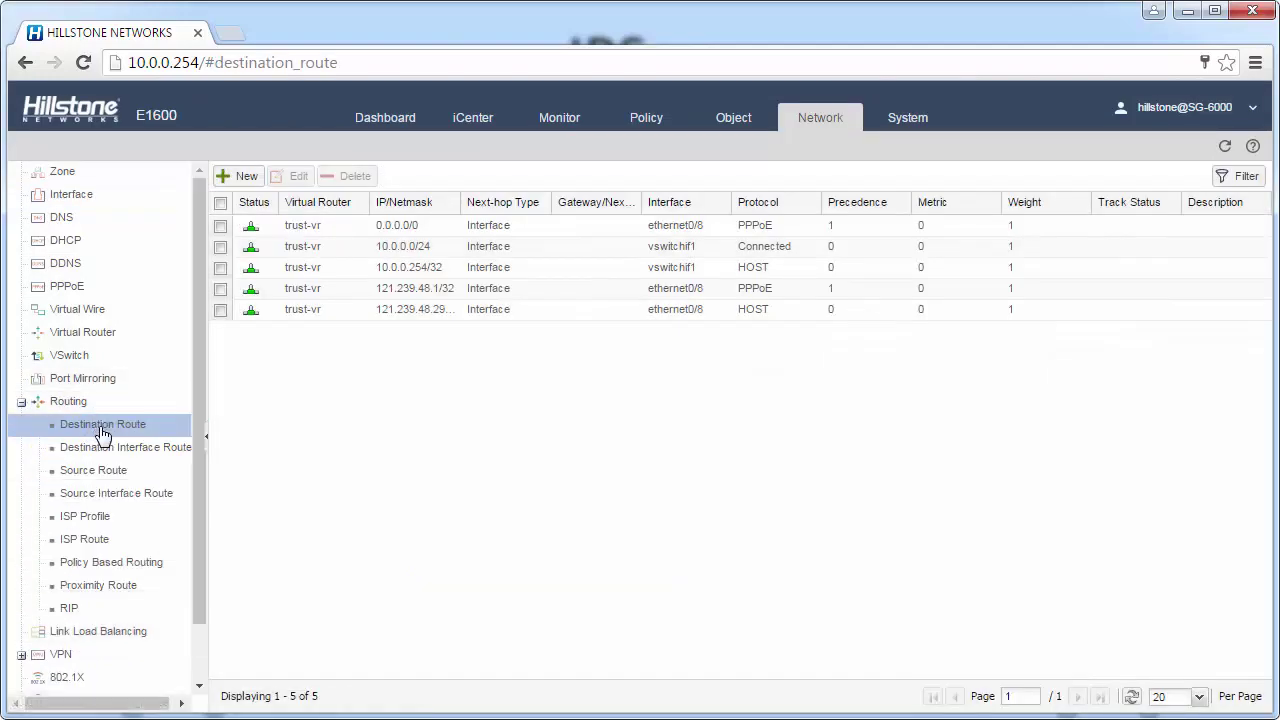
pyautogui.click(248, 186)
pyautogui.click(548, 309)
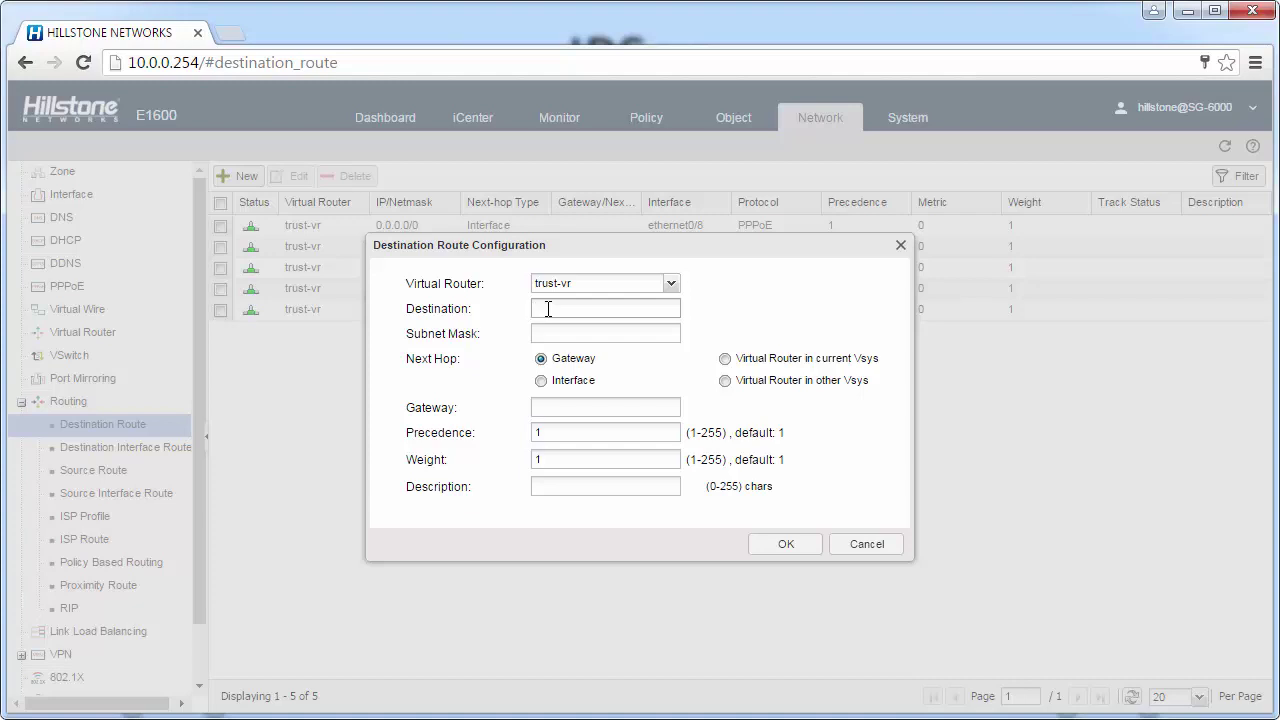
pyautogui.write('192.168.20.0')
pyautogui.press('Tab')
pyautogui.write('24')
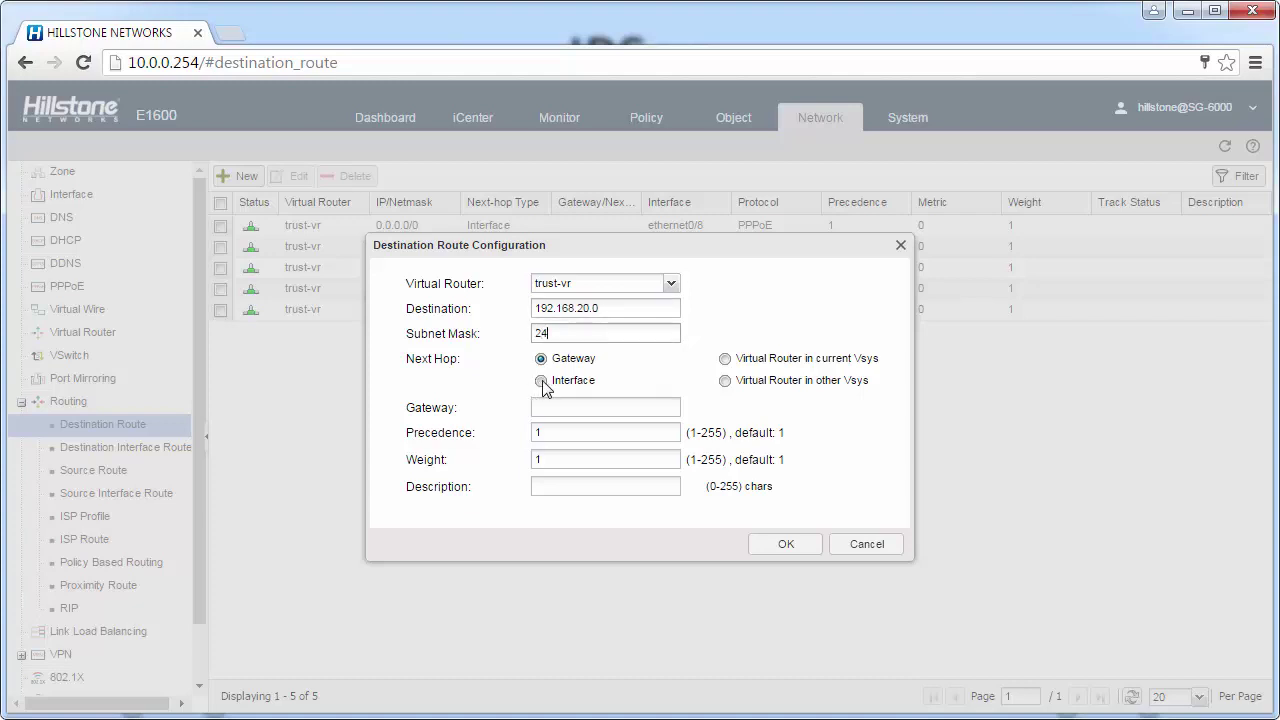
pyautogui.click(541, 381)
pyautogui.click(580, 408)
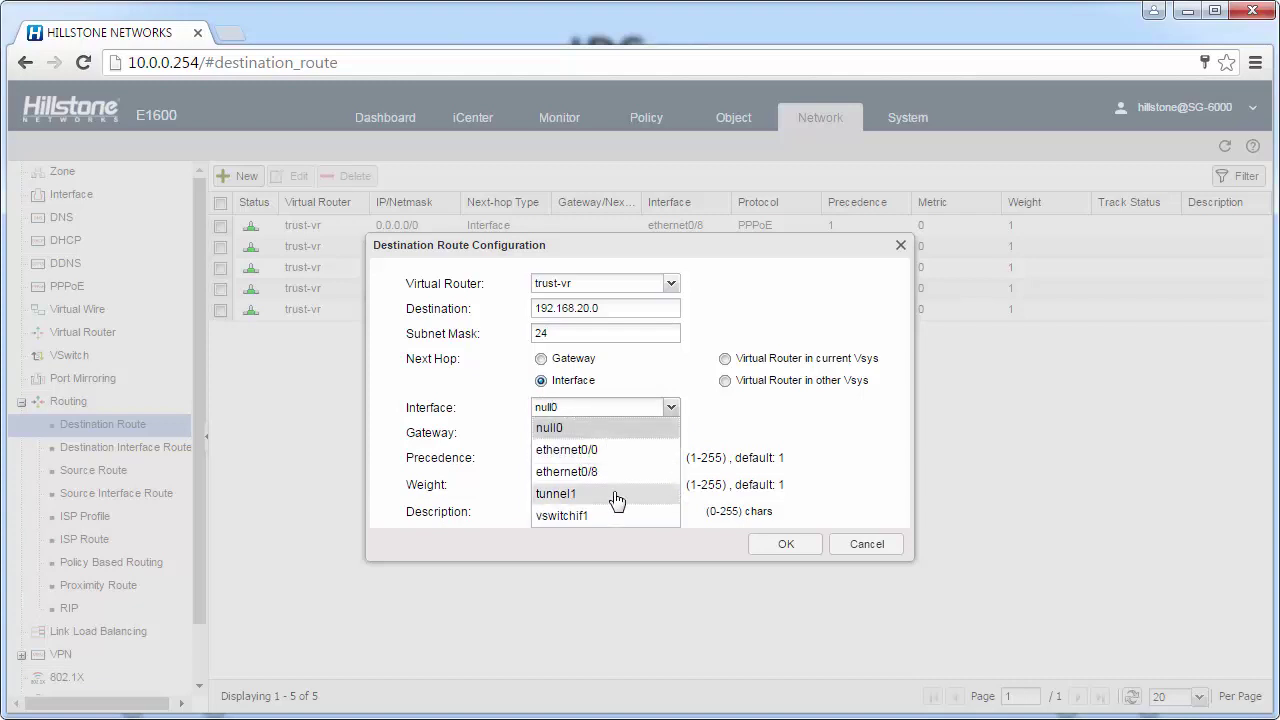
pyautogui.click(614, 494)
pyautogui.click(777, 546)
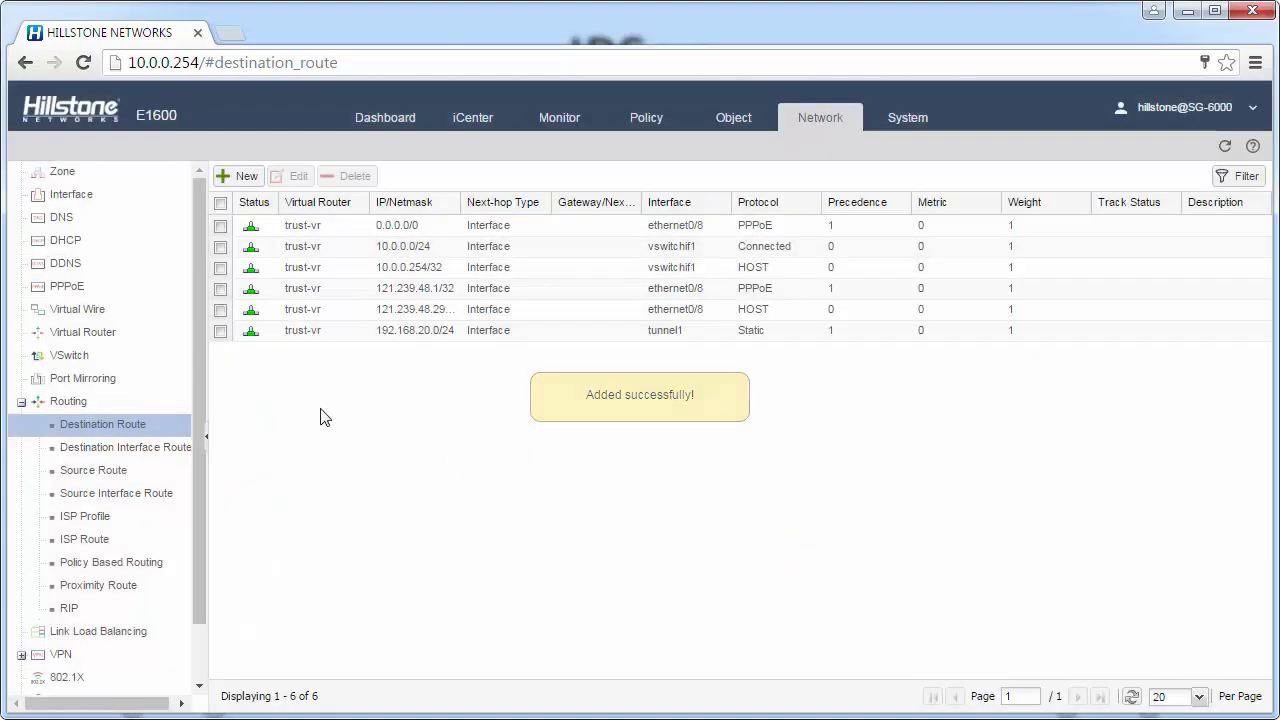
# Add a security policy from source zone trust to destination zone VPNHub
pyautogui.scroll(-1, 203, 357)
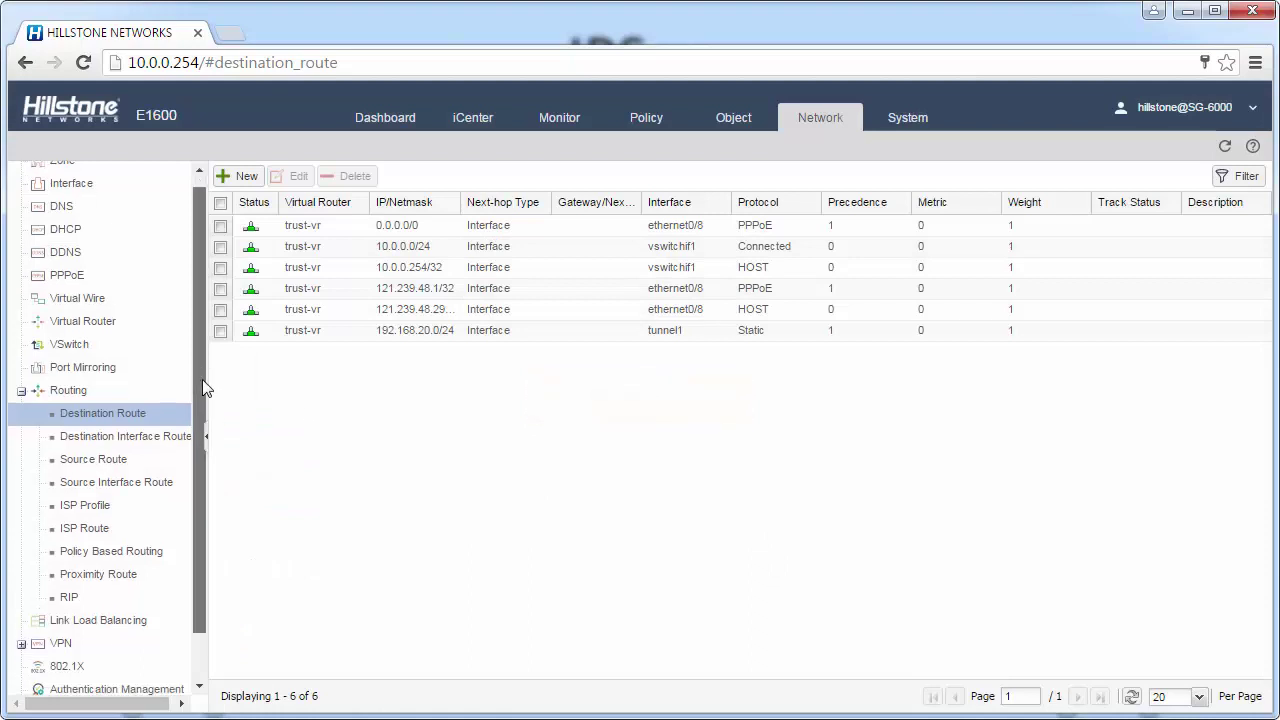
pyautogui.click(645, 125)
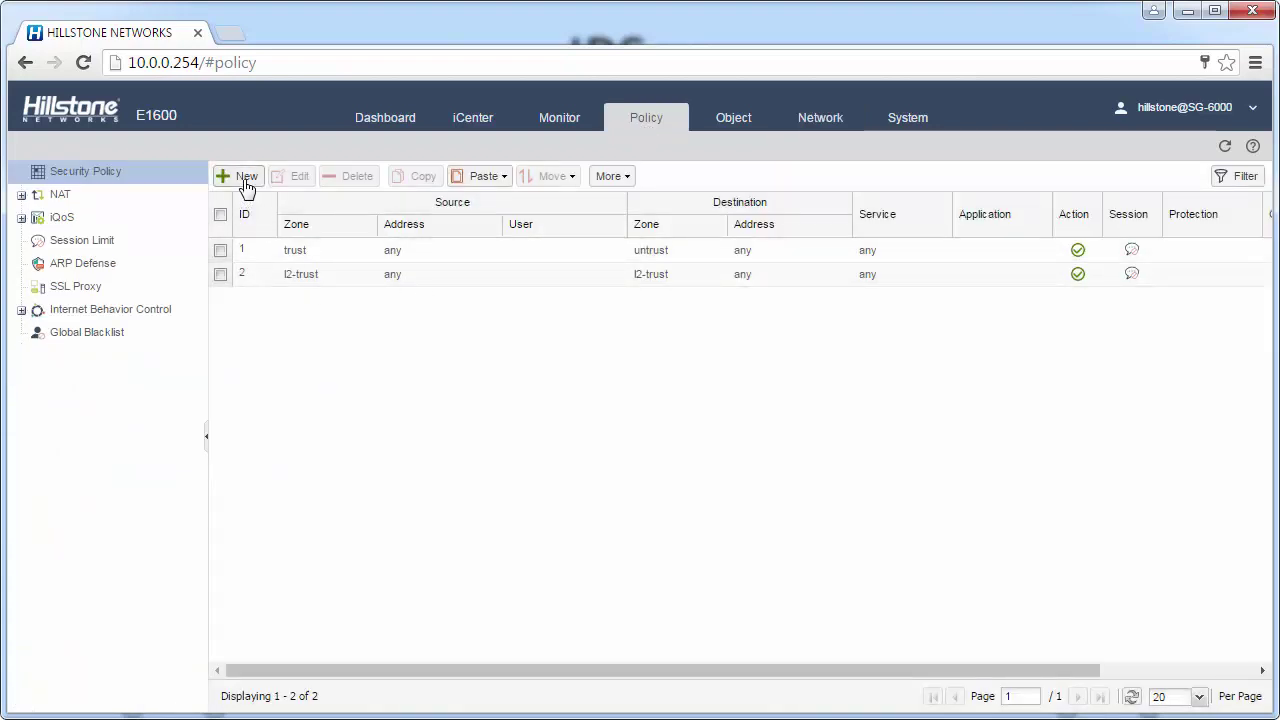
pyautogui.click(246, 186)
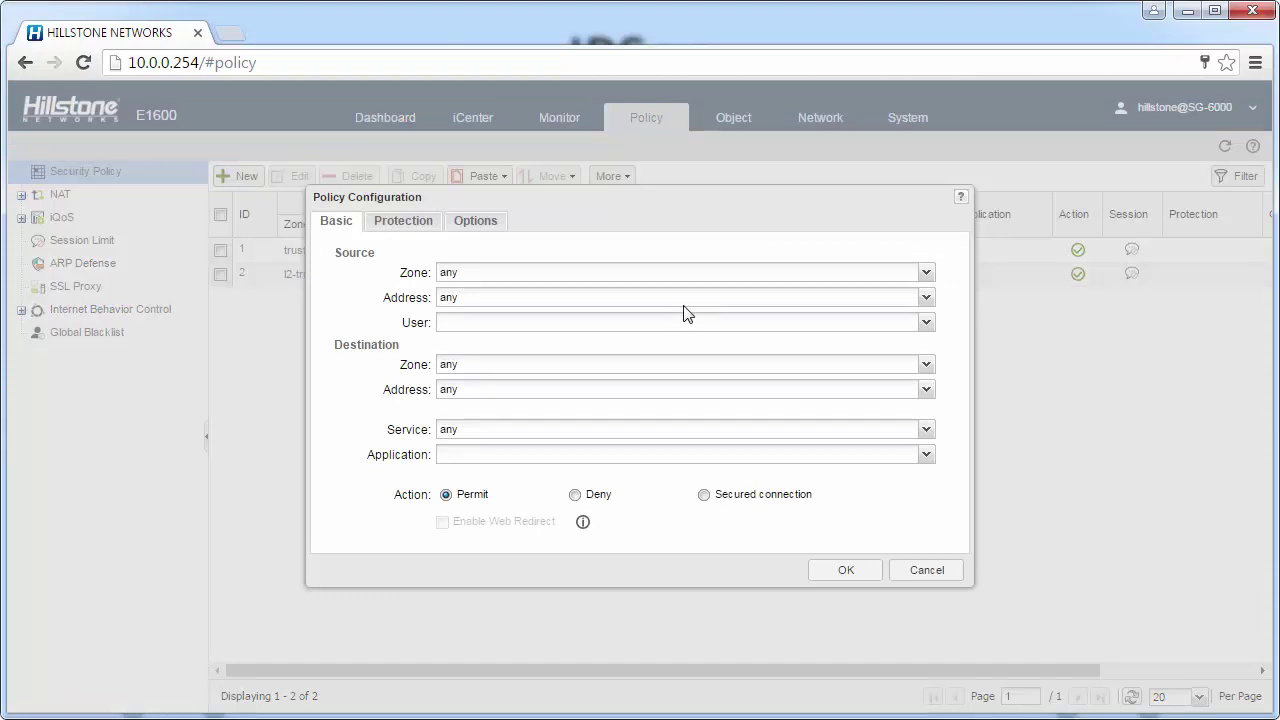
pyautogui.click(926, 273)
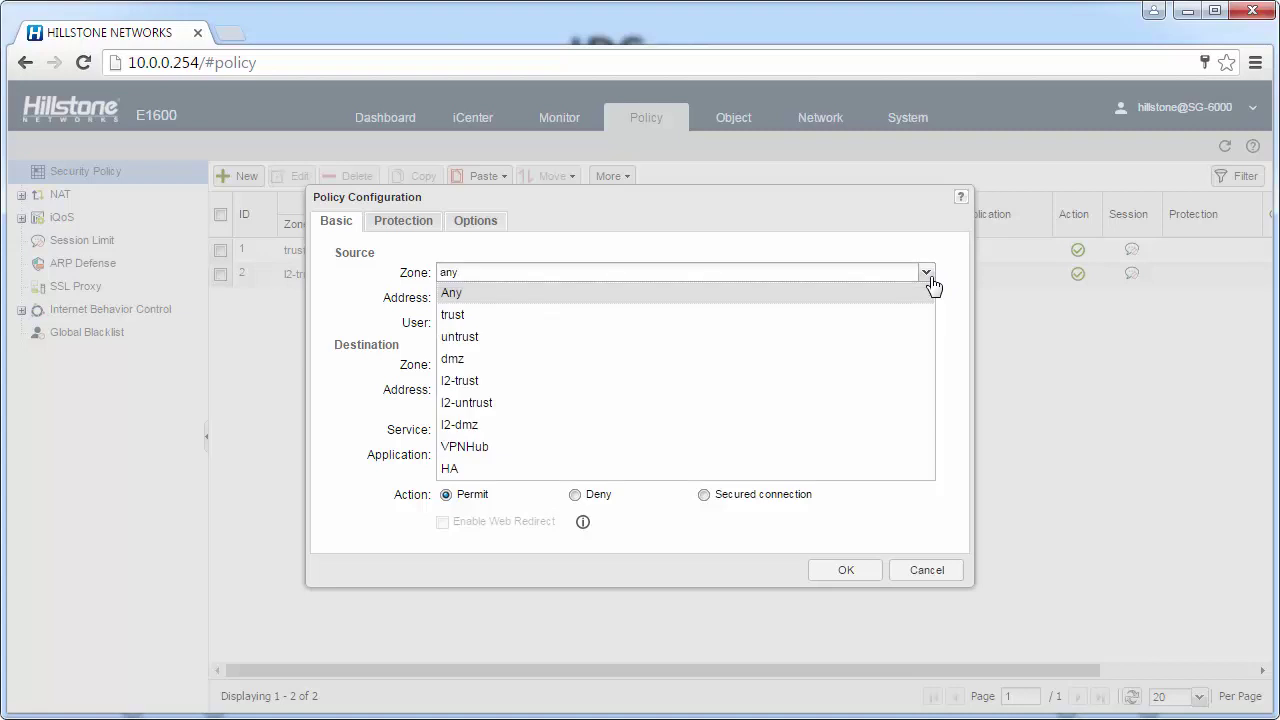
pyautogui.click(880, 316)
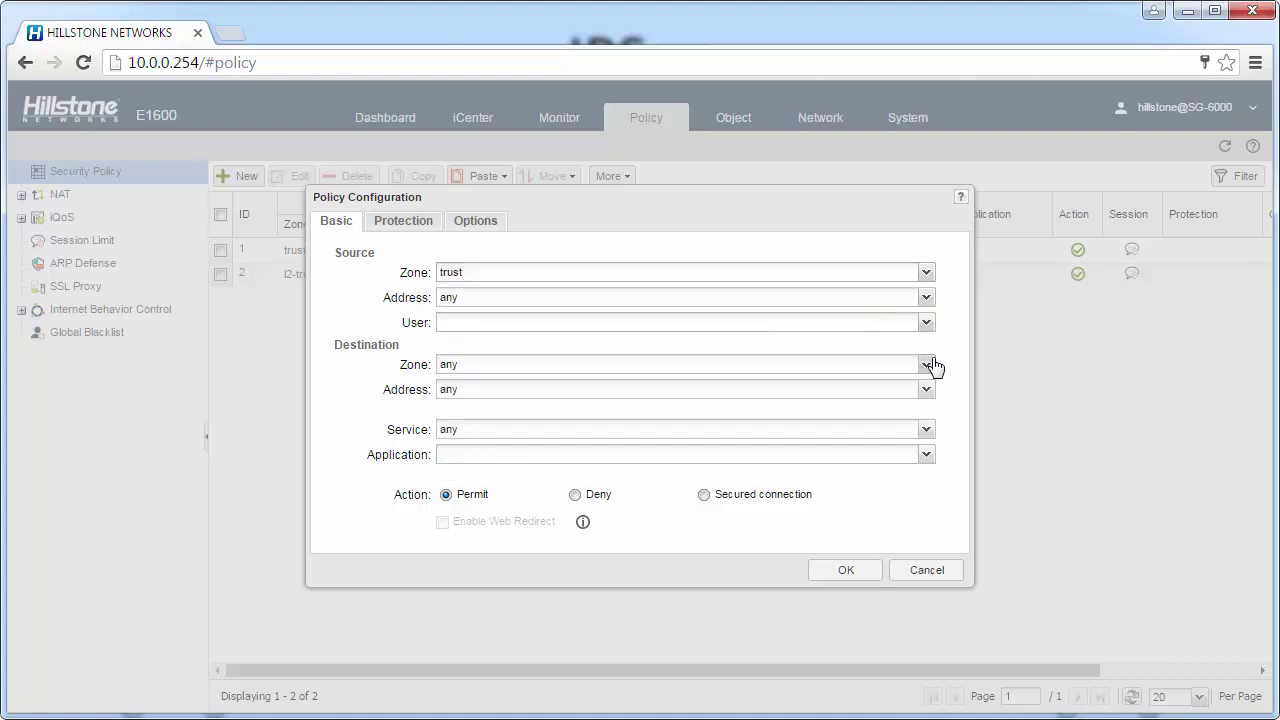
pyautogui.click(926, 365)
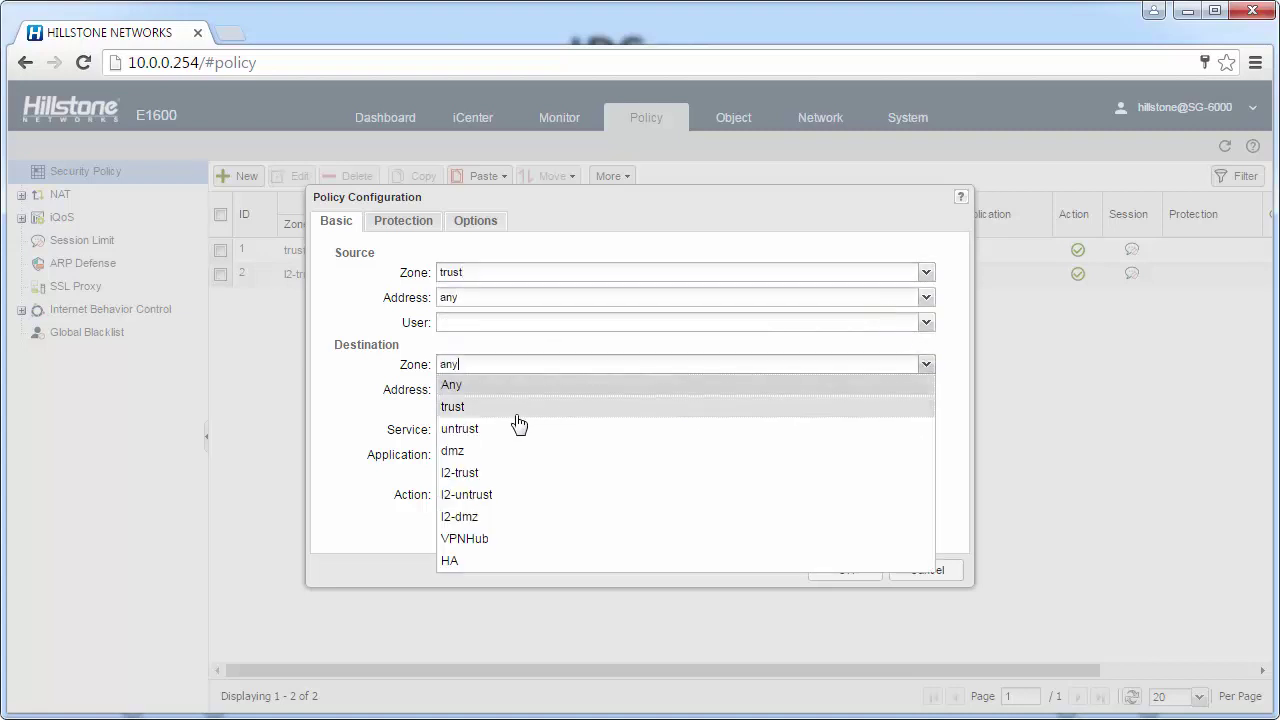
pyautogui.click(491, 540)
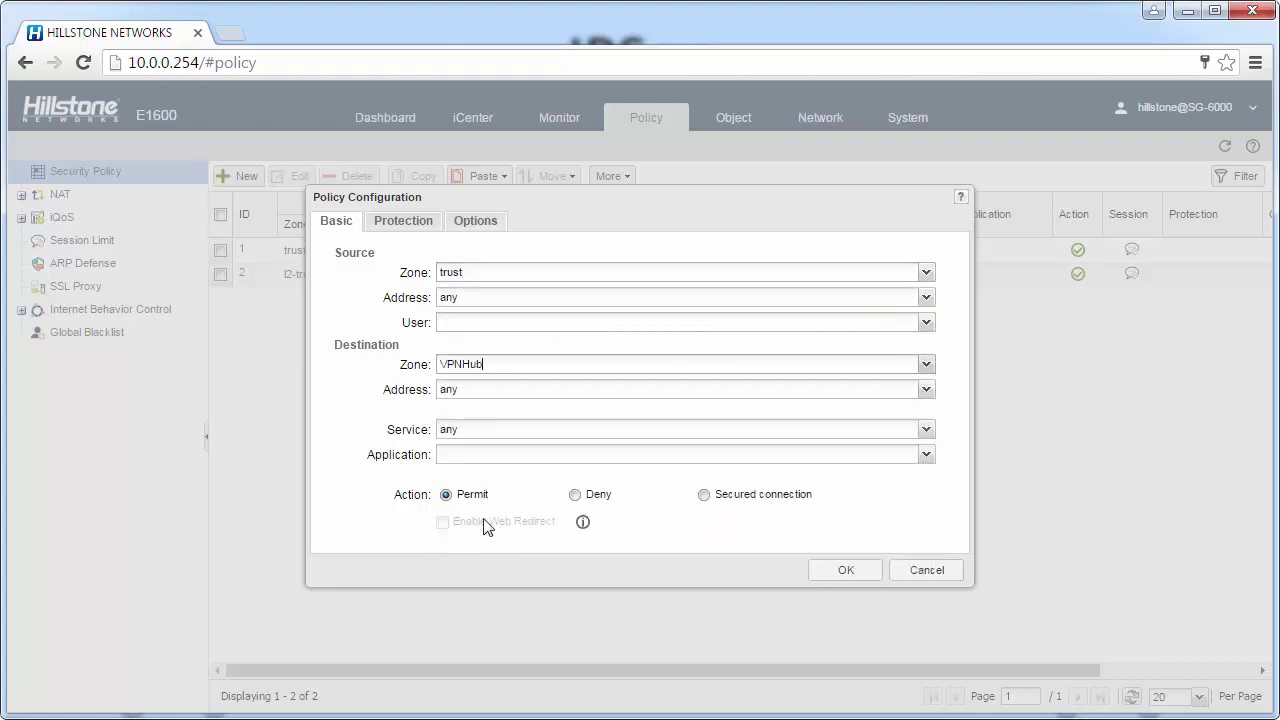
pyautogui.click(837, 575)
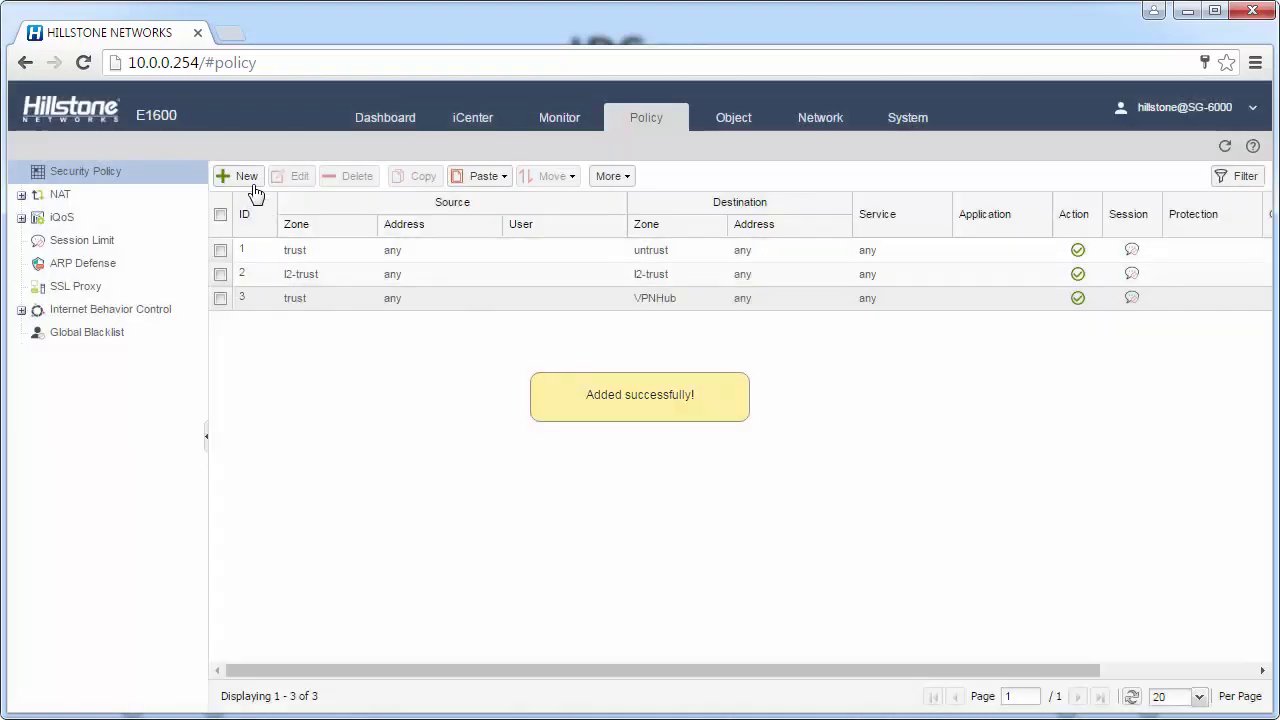
# Add a second security policy from source zone VPNHub to destination zone trust
pyautogui.click(250, 180)
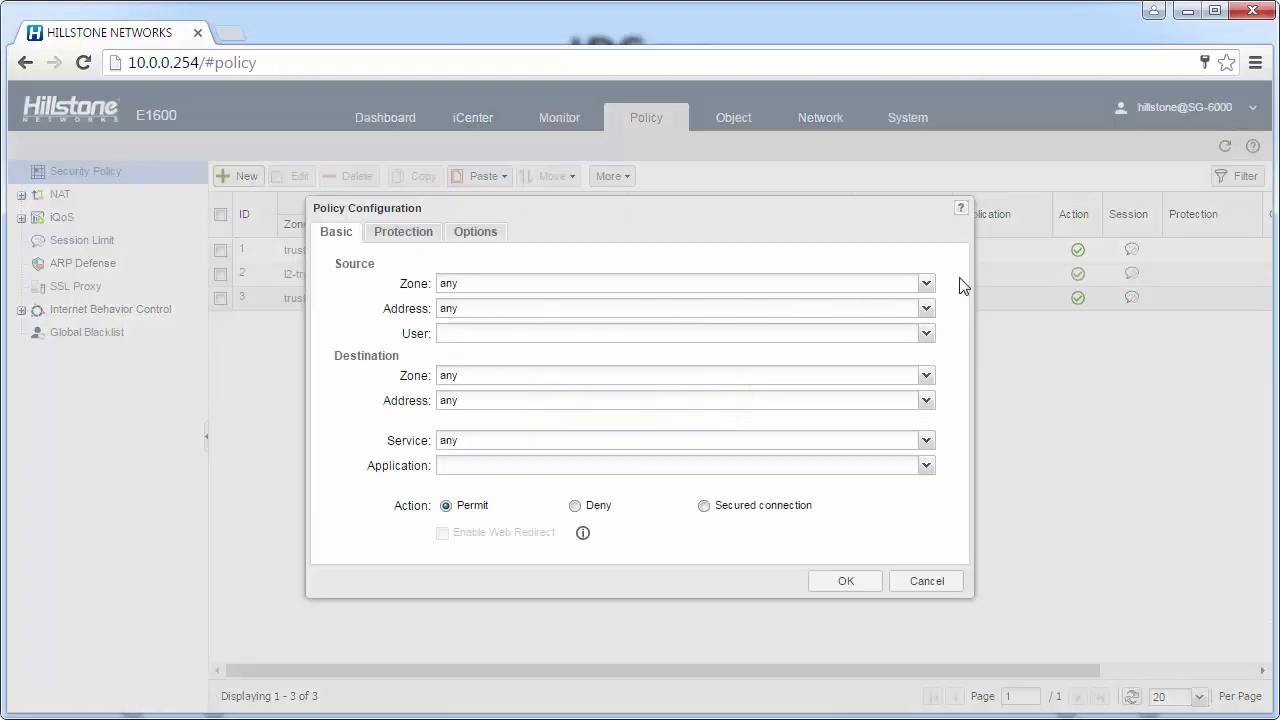
pyautogui.click(926, 284)
pyautogui.click(596, 466)
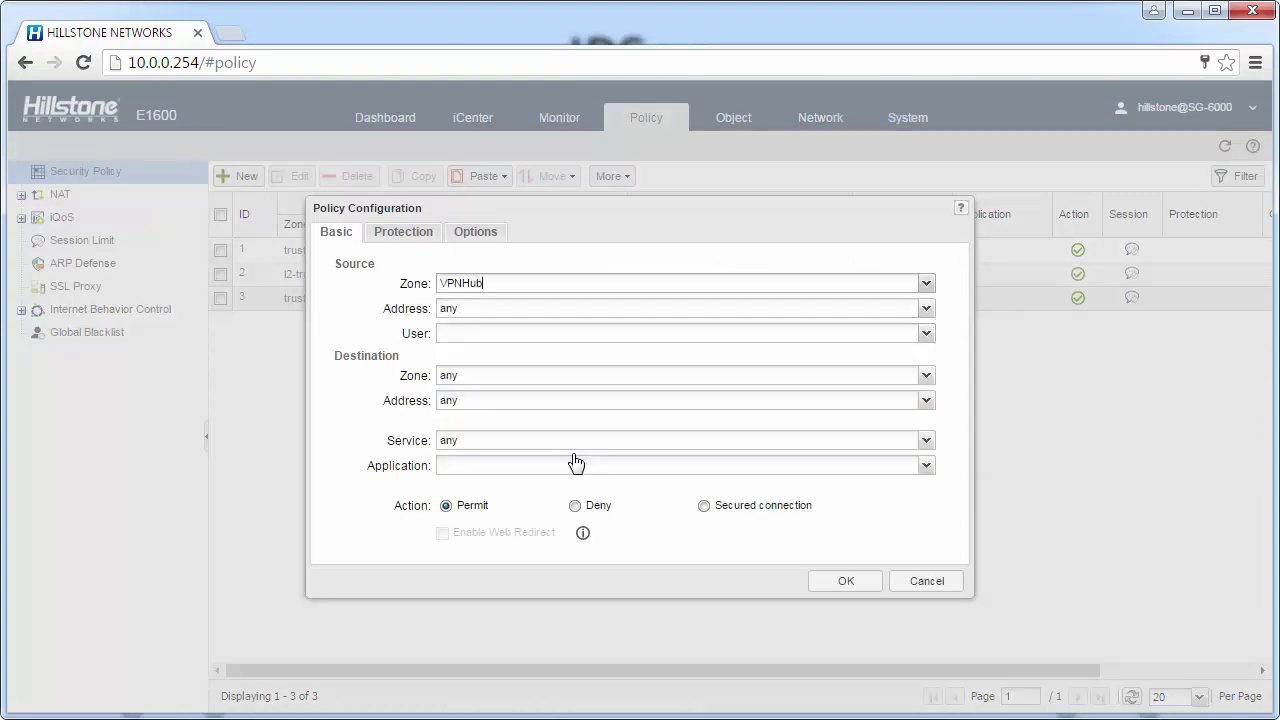
pyautogui.click(926, 375)
pyautogui.press('Down')
pyautogui.click(679, 420)
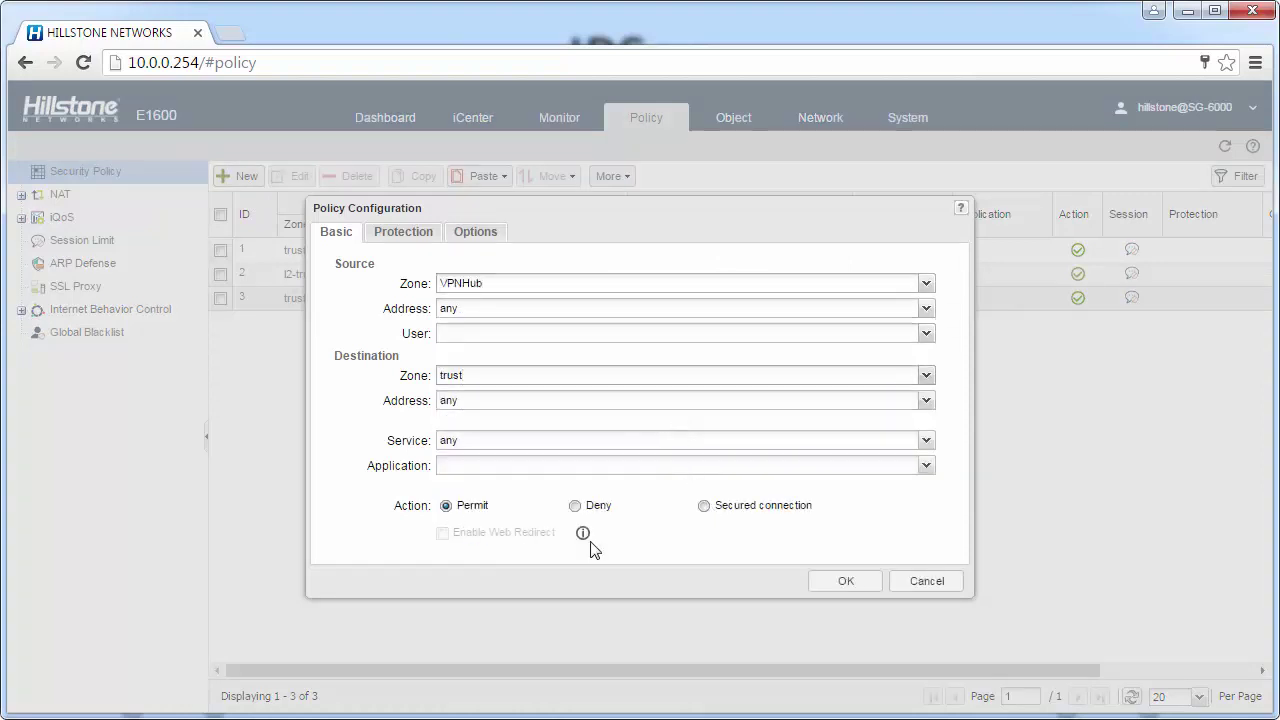
pyautogui.click(838, 588)
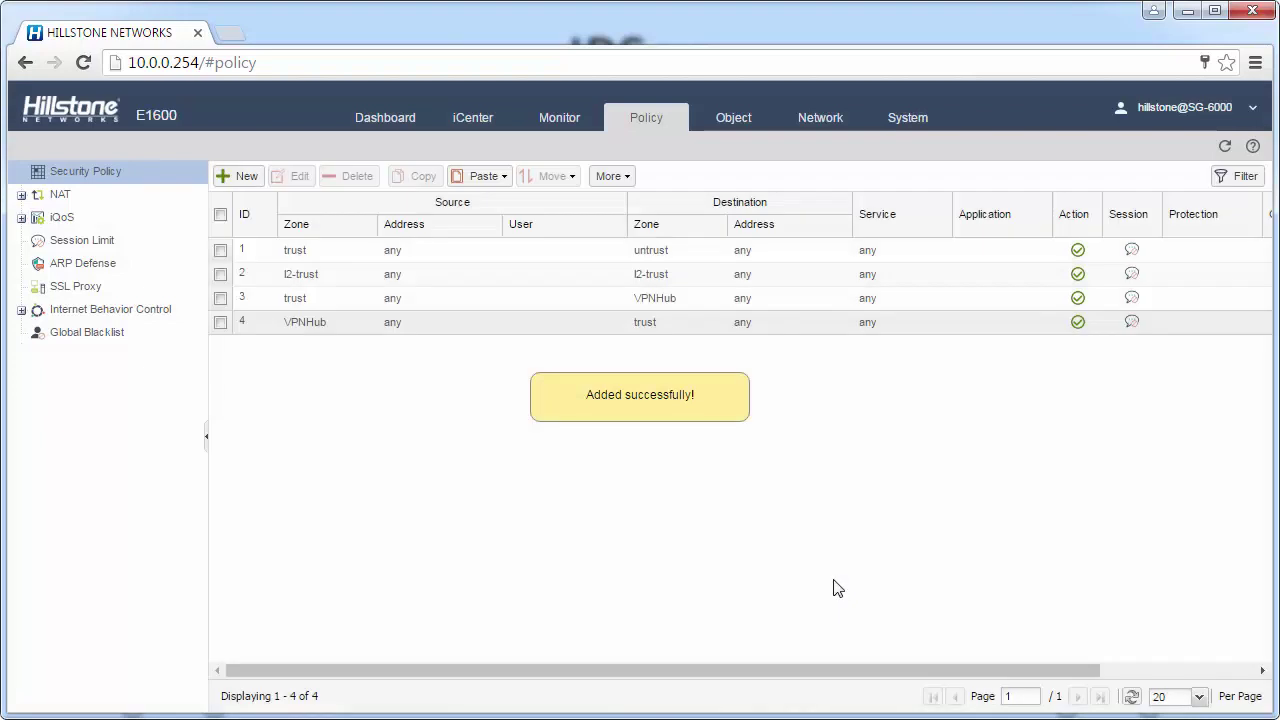